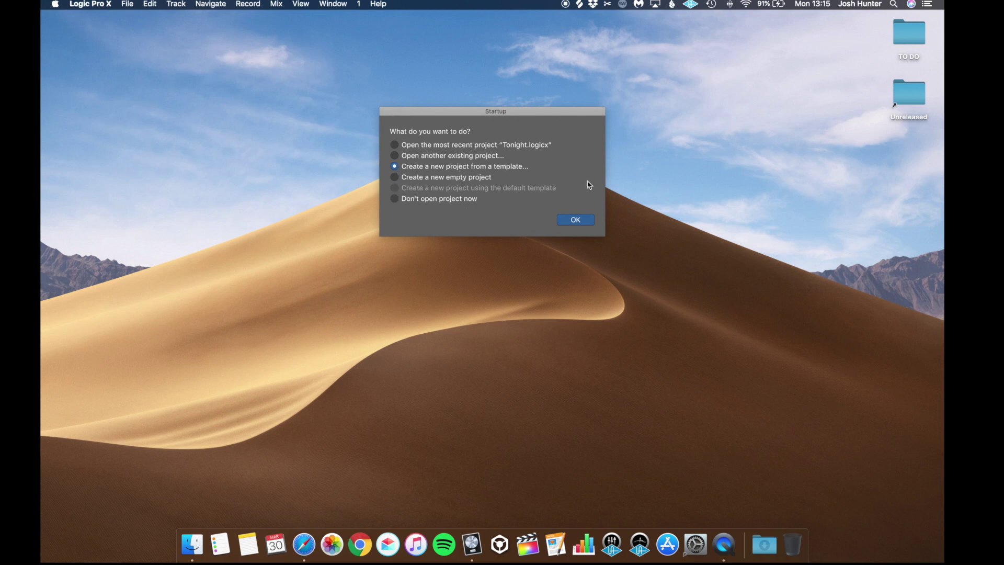
# - Create a new project from the 2020 template in My Templates
pyautogui.click(564, 220)
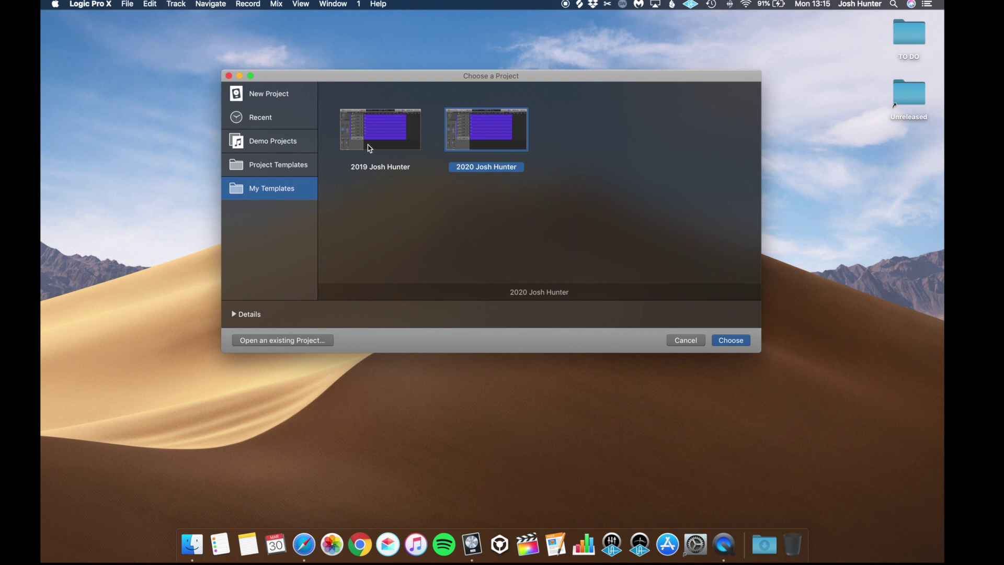
pyautogui.doubleClick(517, 129)
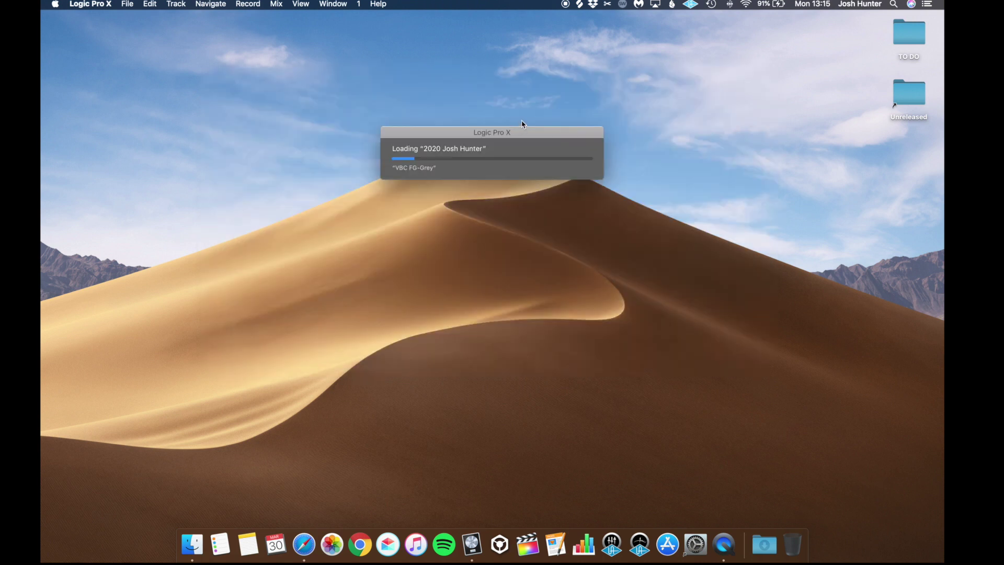
pyautogui.click(361, 242)
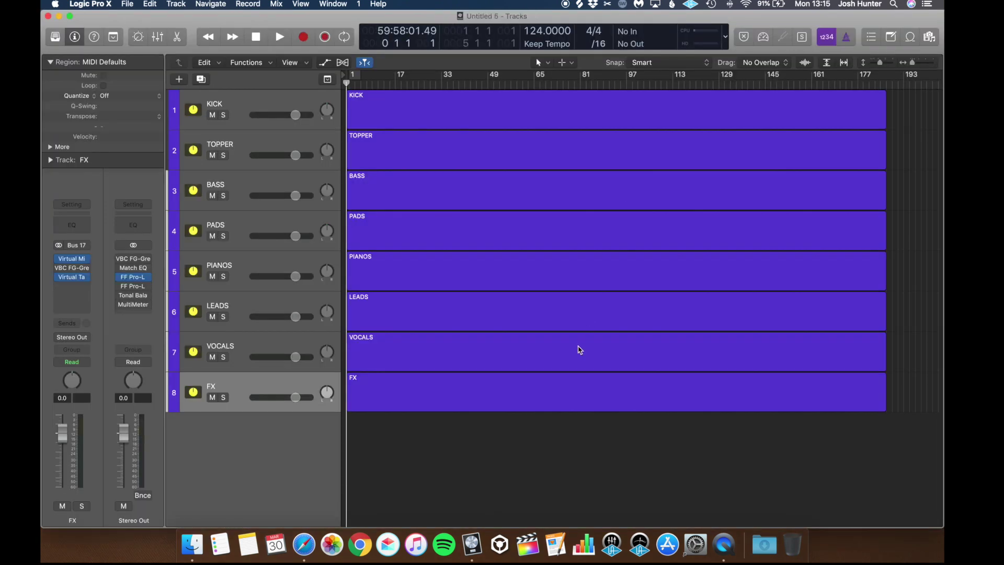
# - Go through the template's group tracks one by one, from KICK down to FX
pyautogui.click(250, 101)
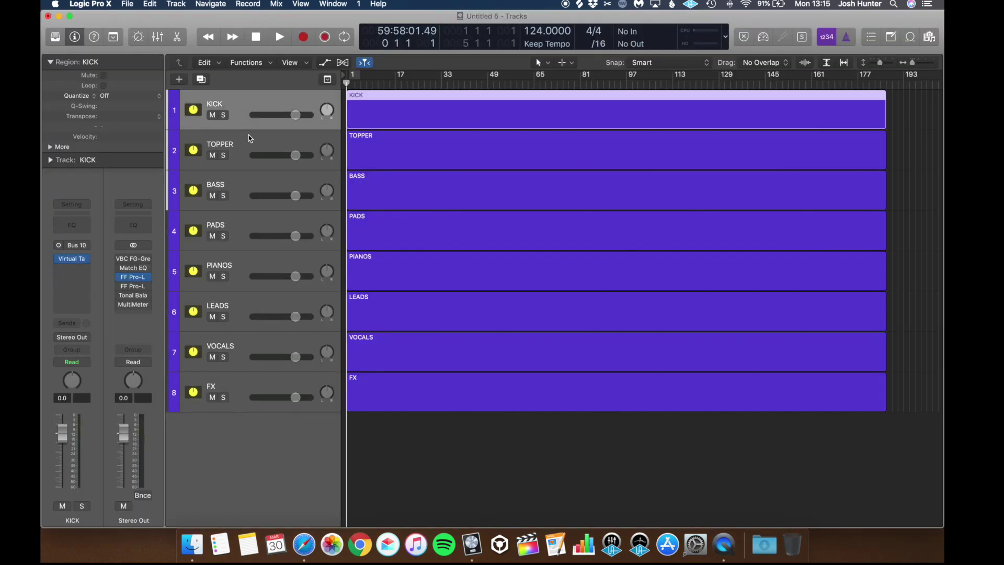
pyautogui.click(250, 138)
pyautogui.click(248, 195)
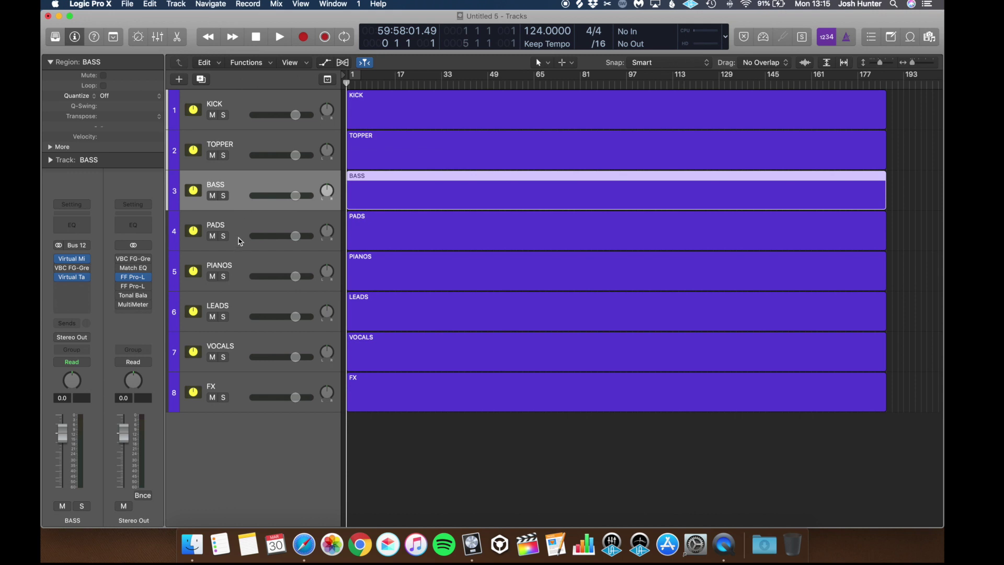
pyautogui.click(240, 242)
pyautogui.click(244, 276)
pyautogui.click(242, 321)
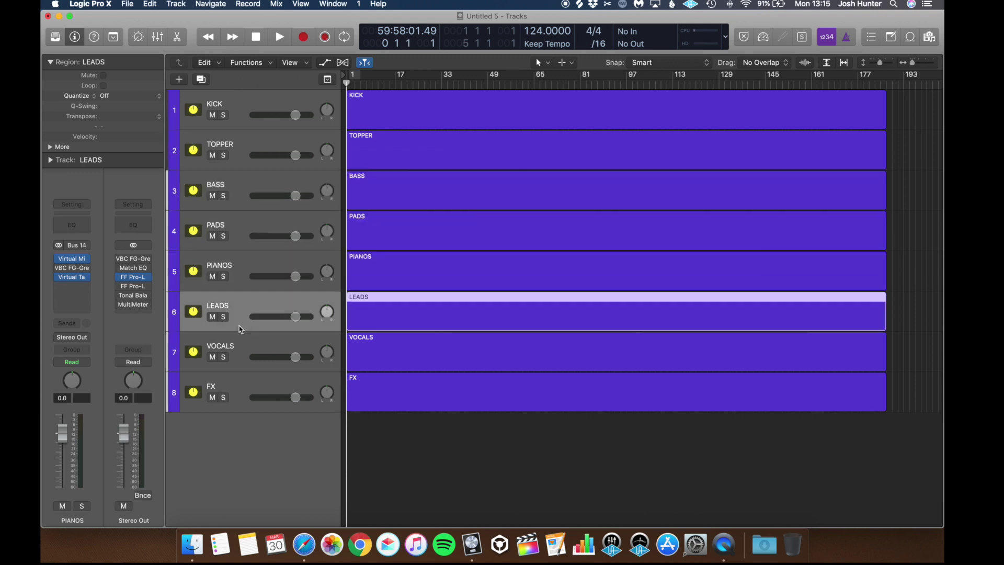
pyautogui.click(245, 356)
pyautogui.click(244, 392)
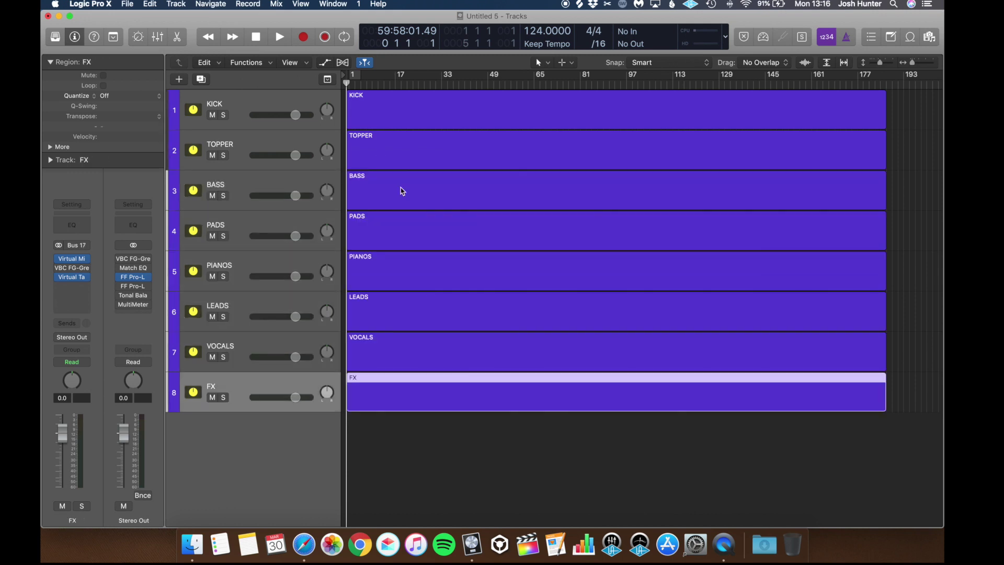
# - Examine the available send buses for the PADS track without assigning one
pyautogui.click(243, 225)
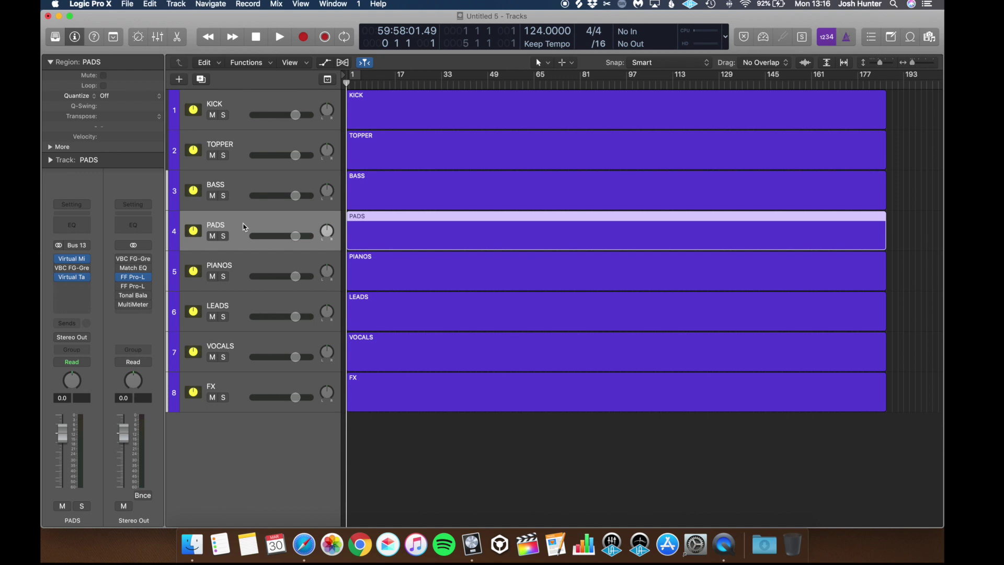
pyautogui.click(70, 324)
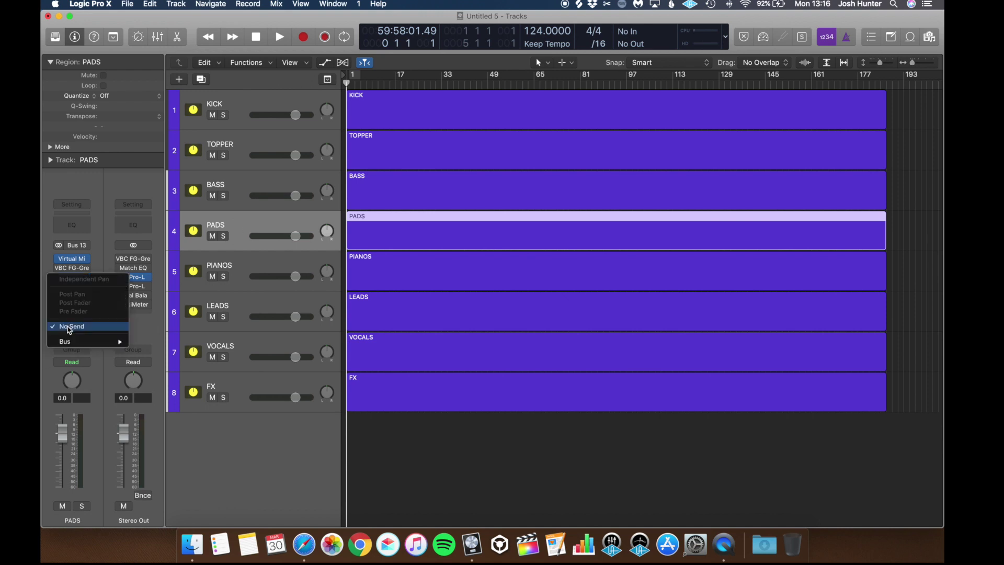
pyautogui.moveTo(70, 342)
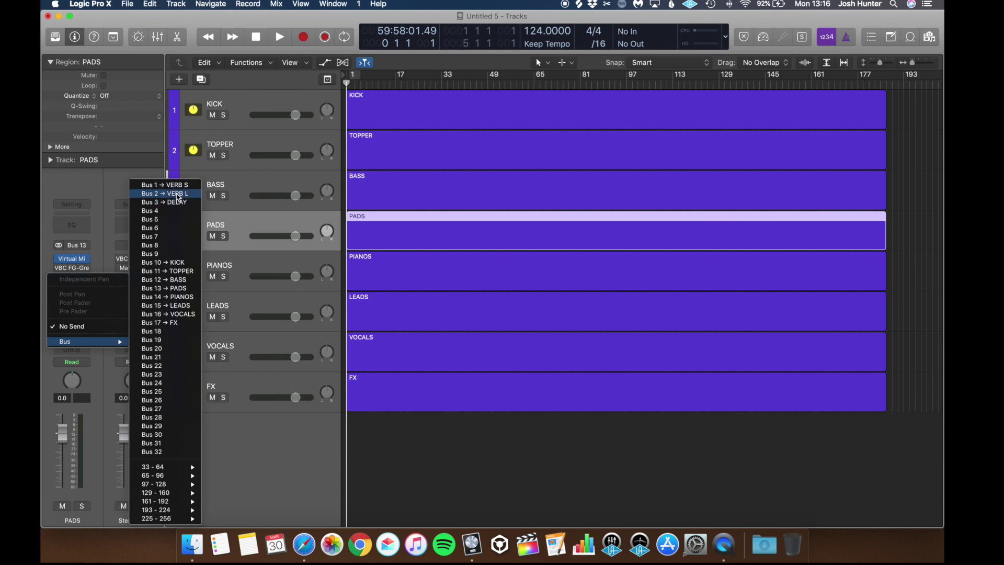
pyautogui.click(468, 461)
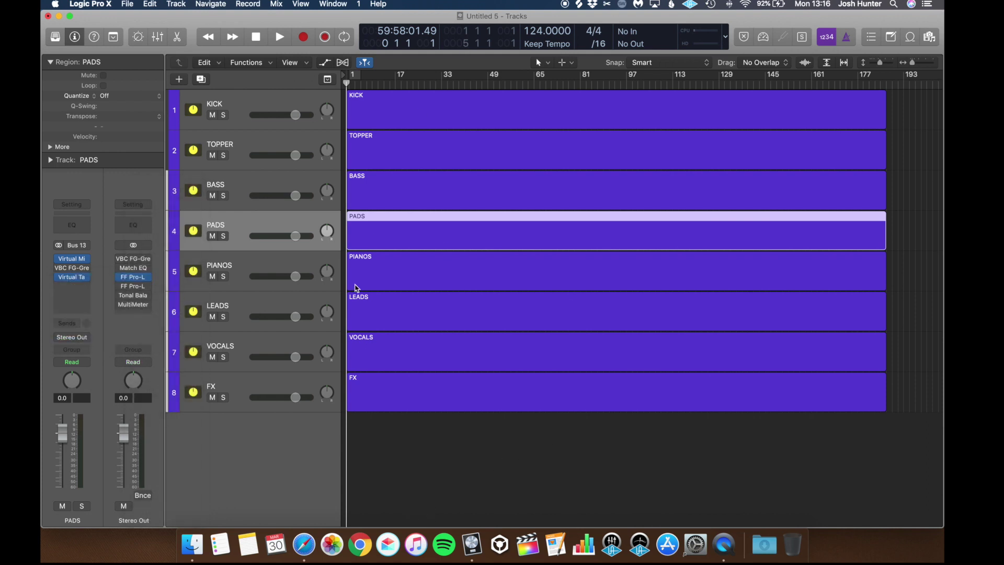
# - Display the mixer without the inspector and highlight the KICK through FX channel strips
pyautogui.press('x')
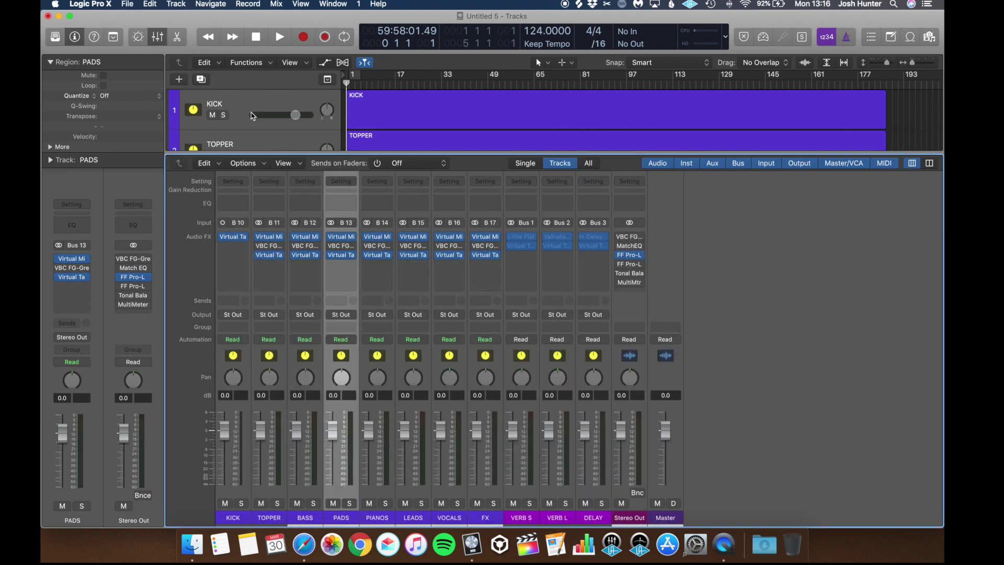
pyautogui.click(75, 36)
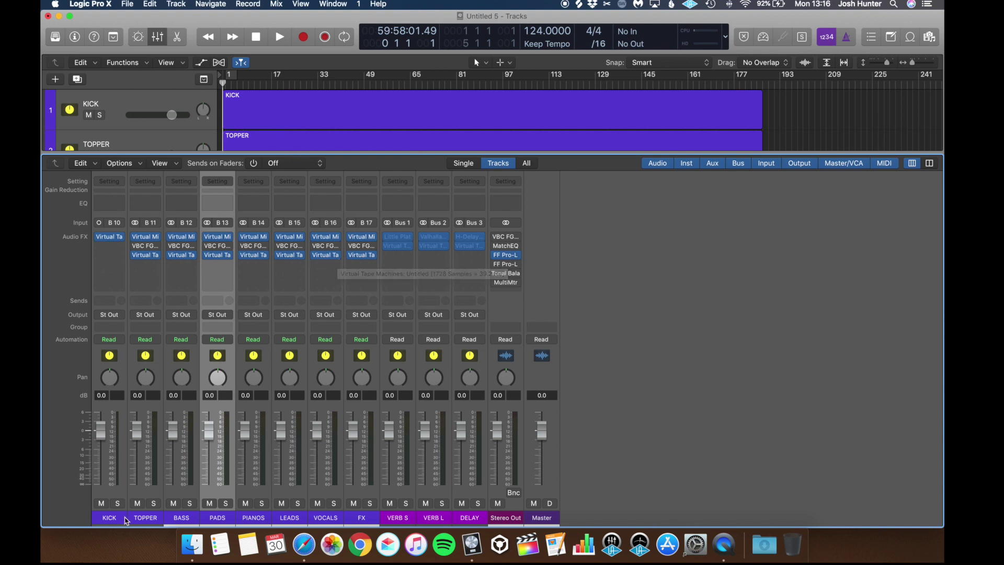
pyautogui.click(105, 518)
pyautogui.keyDown('shift'); pyautogui.click(367, 522); pyautogui.keyUp('shift')
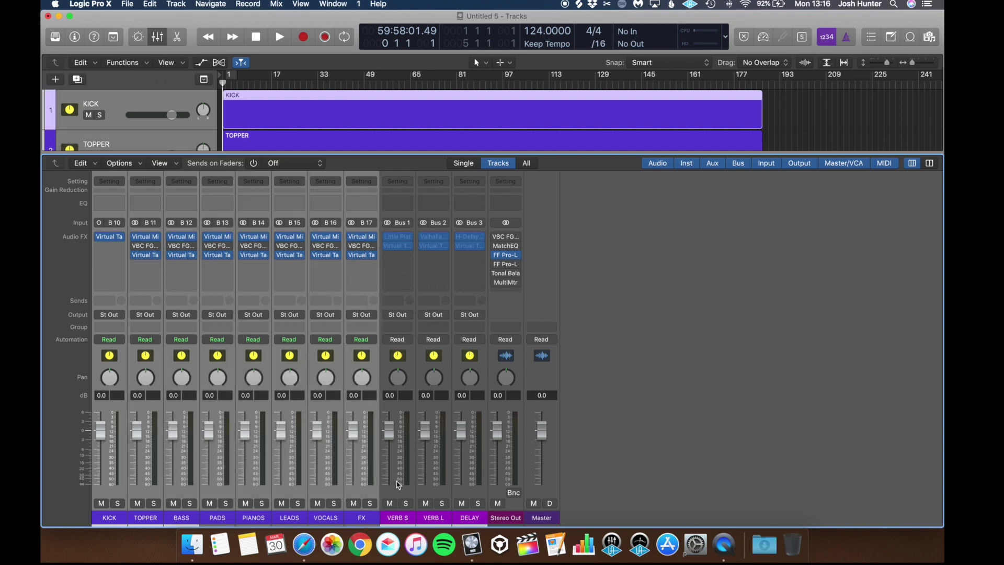
pyautogui.click(789, 343)
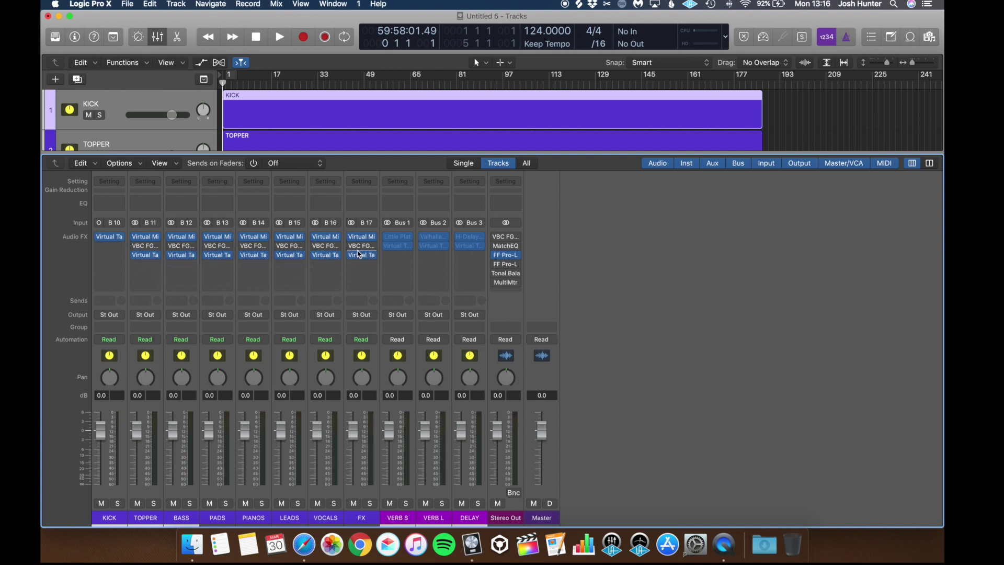
# - Inspect the Virtual Tape Machines plug-in on the TOPPER channel and close it
pyautogui.click(146, 258)
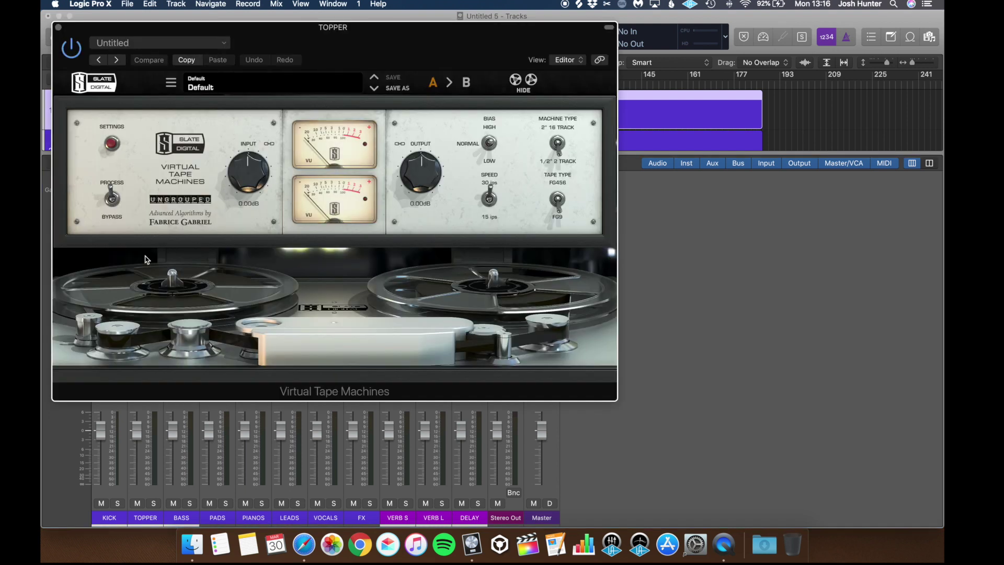
pyautogui.moveTo(301, 46); pyautogui.dragTo(405, 52)
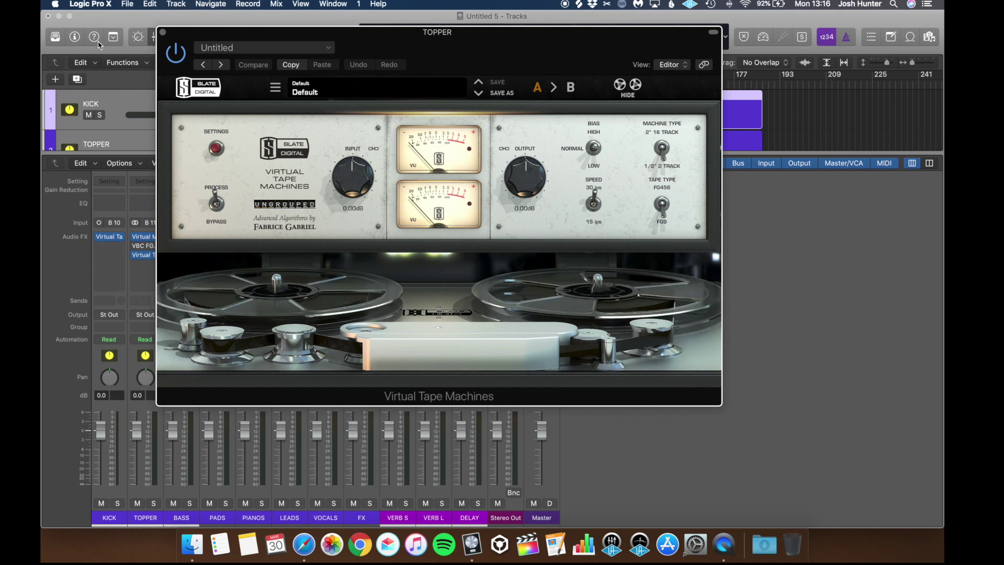
pyautogui.click(164, 33)
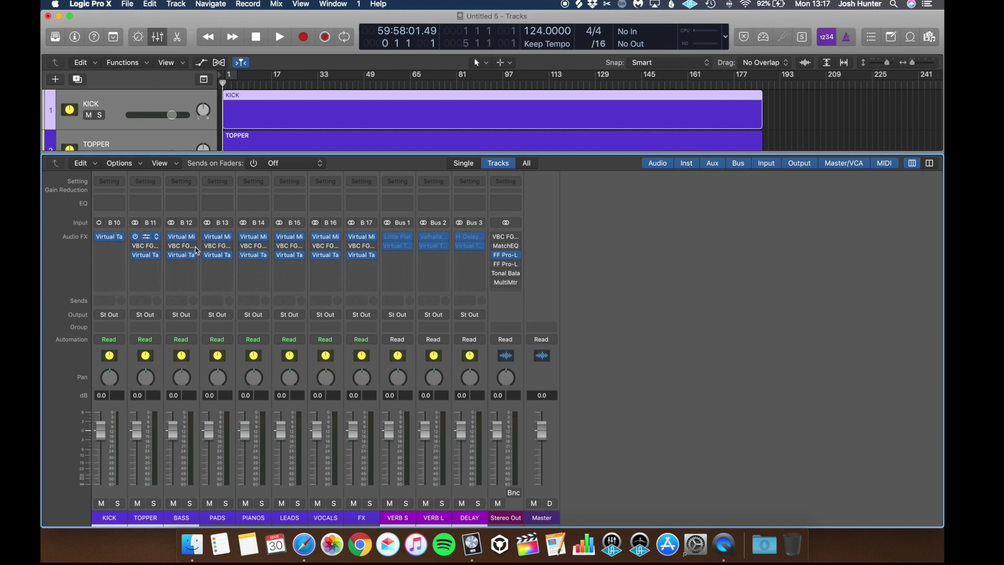
# - Open the Virtual Mix Rack on the TOPPER channel and try the FG-S equalizer's HF gain, undoing the last change
pyautogui.click(146, 238)
pyautogui.moveTo(476, 30); pyautogui.dragTo(562, 43)
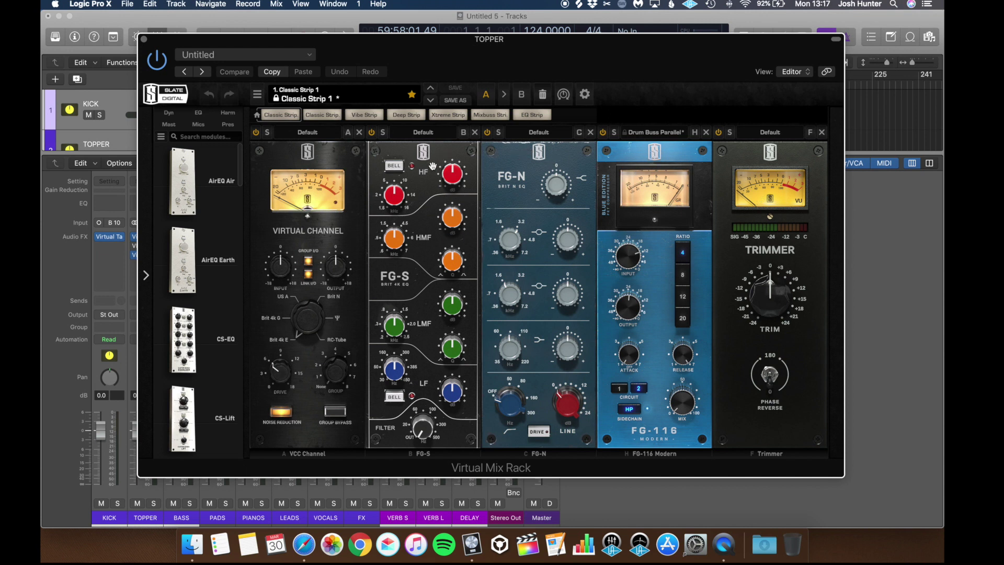
pyautogui.moveTo(457, 181); pyautogui.dragTo(457, 175)
pyautogui.doubleClick(457, 174)
pyautogui.click(372, 132)
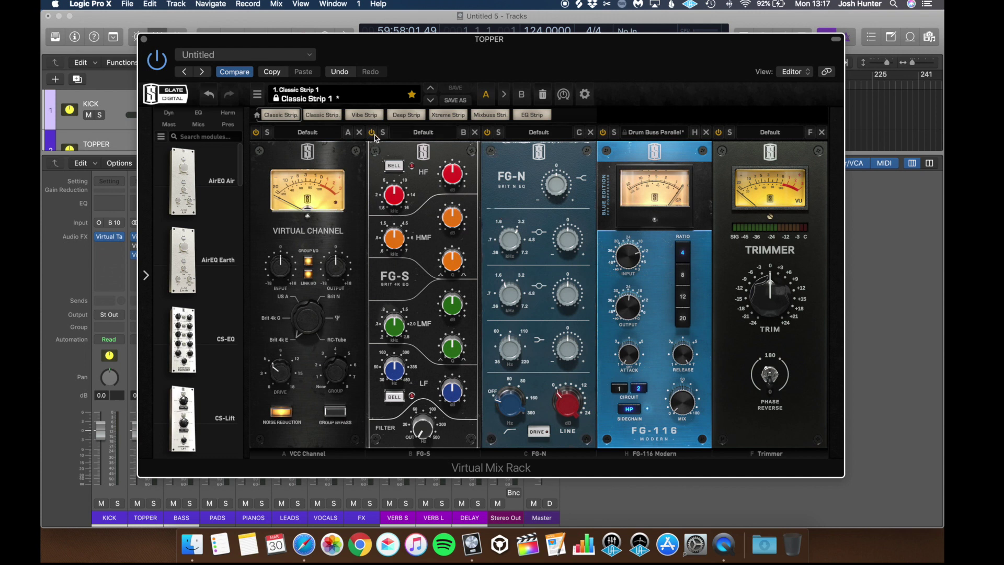
pyautogui.moveTo(453, 178); pyautogui.dragTo(452, 179)
pyautogui.press('super+z')
# - Sweep the FG-116 Modern compressor's Mix control up and back down, and close the Virtual Mix Rack
pyautogui.moveTo(684, 415)
pyautogui.moveTo(680, 415); pyautogui.dragTo(680, 416)
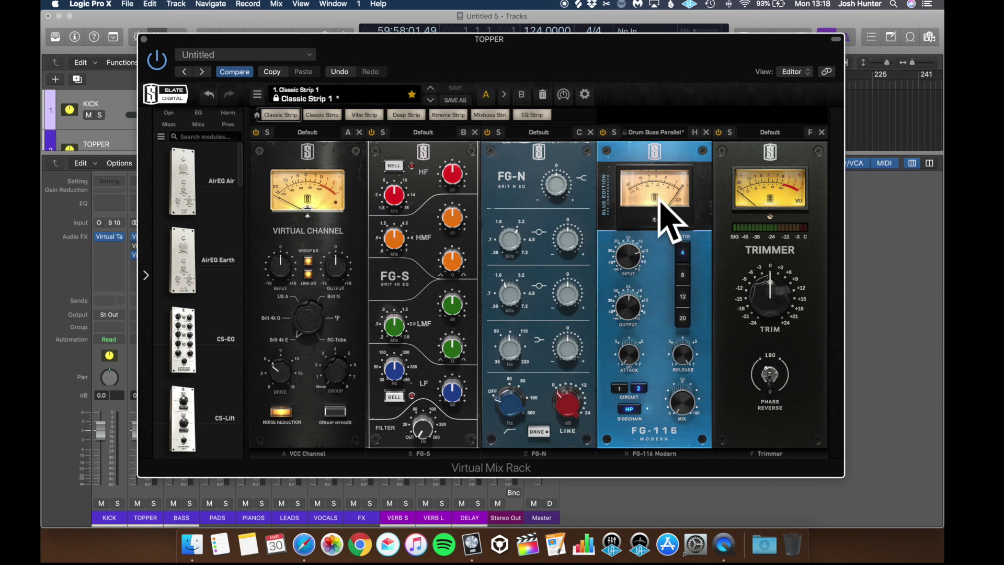
pyautogui.moveTo(682, 406); pyautogui.dragTo(683, 168)
pyautogui.moveTo(677, 407); pyautogui.dragTo(684, 529)
pyautogui.click(145, 40)
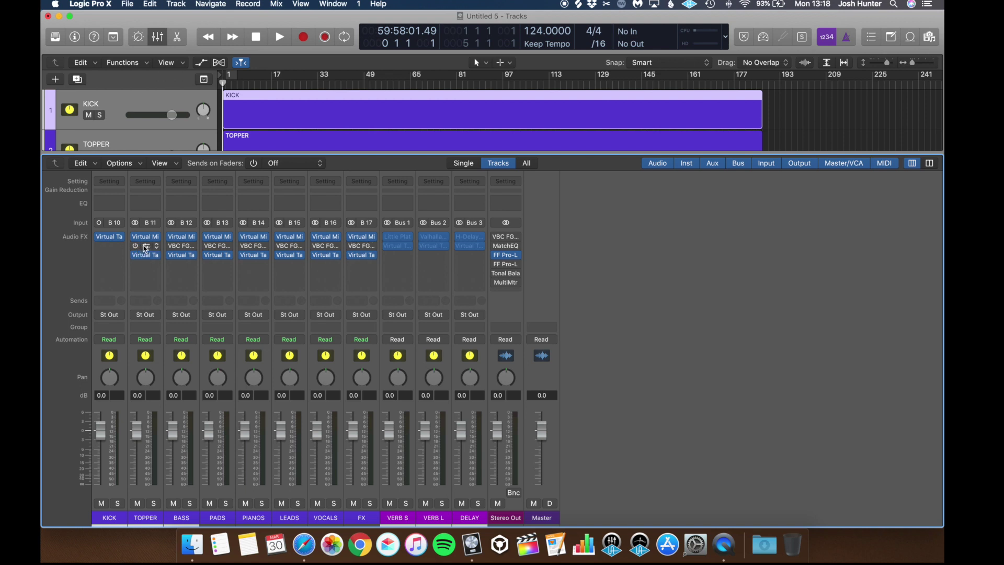
# - Examine the VBC FG-Grey compressor on the TOPPER channel, including its Threshold control, and close it
pyautogui.click(146, 247)
pyautogui.moveTo(374, 56); pyautogui.dragTo(594, 167)
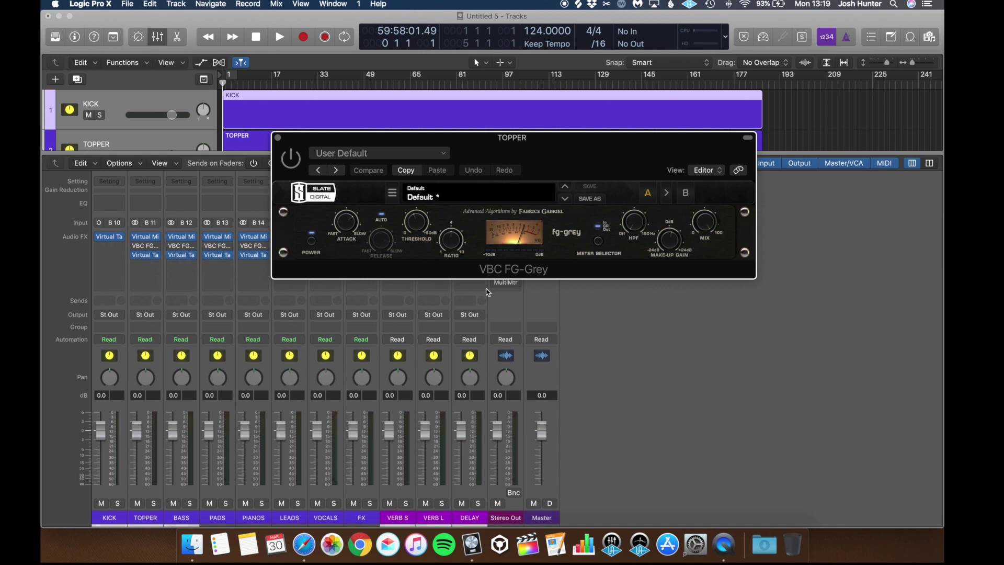
pyautogui.moveTo(527, 143); pyautogui.dragTo(560, 134)
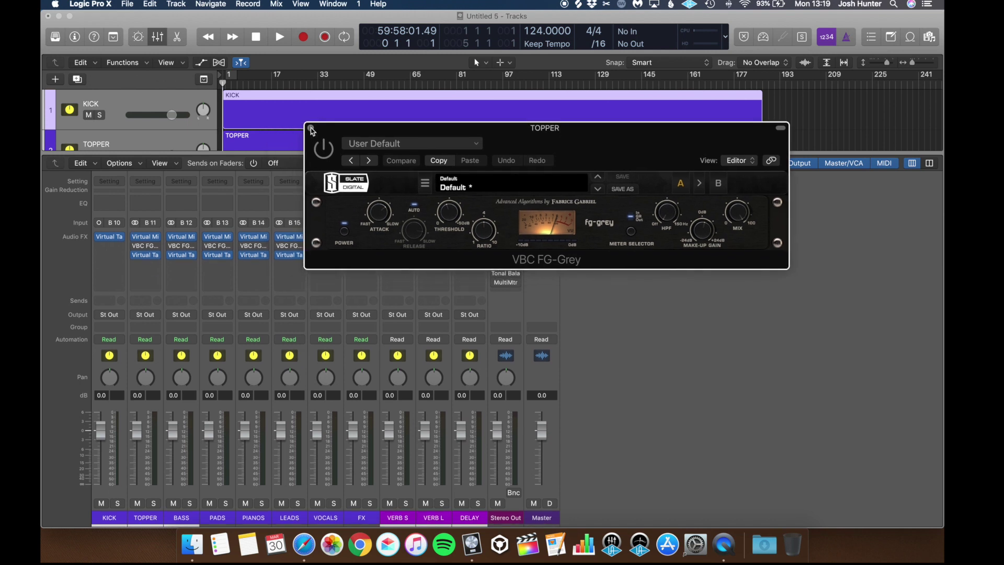
pyautogui.click(311, 129)
pyautogui.click(145, 246)
pyautogui.click(451, 219)
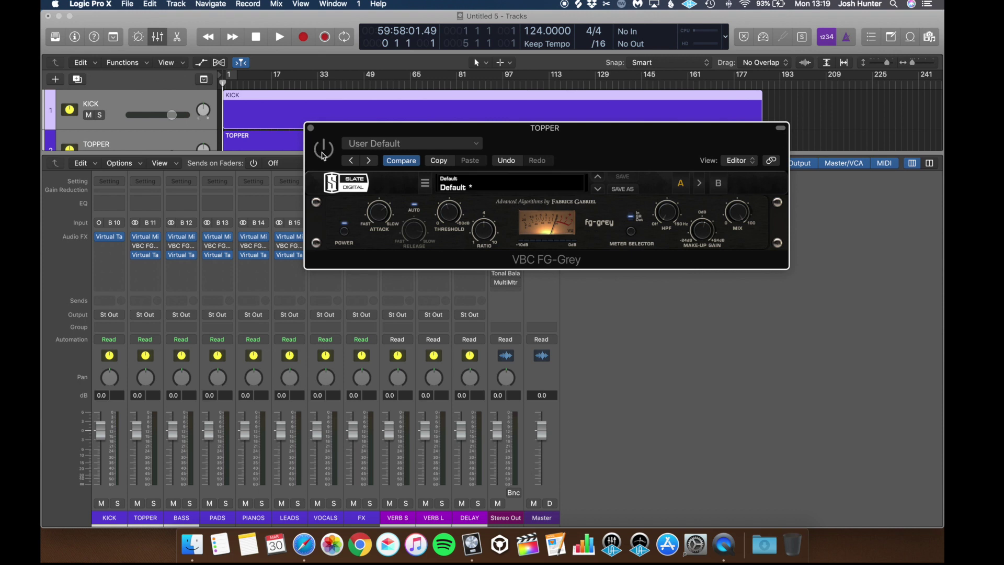
pyautogui.click(311, 128)
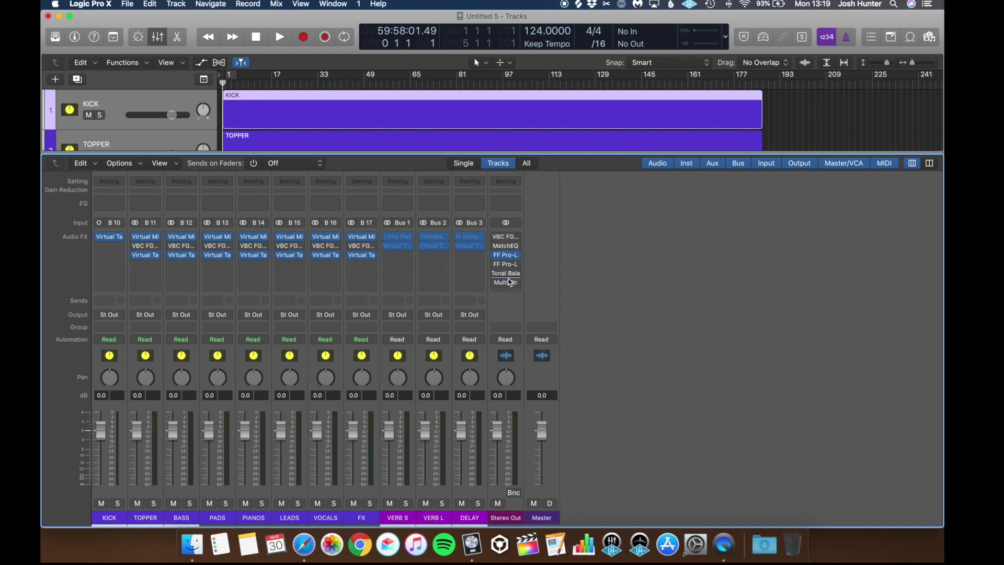
# - Hide the mixer and slightly increase the vertical height of the tracks in the arrangement
pyautogui.press('x')
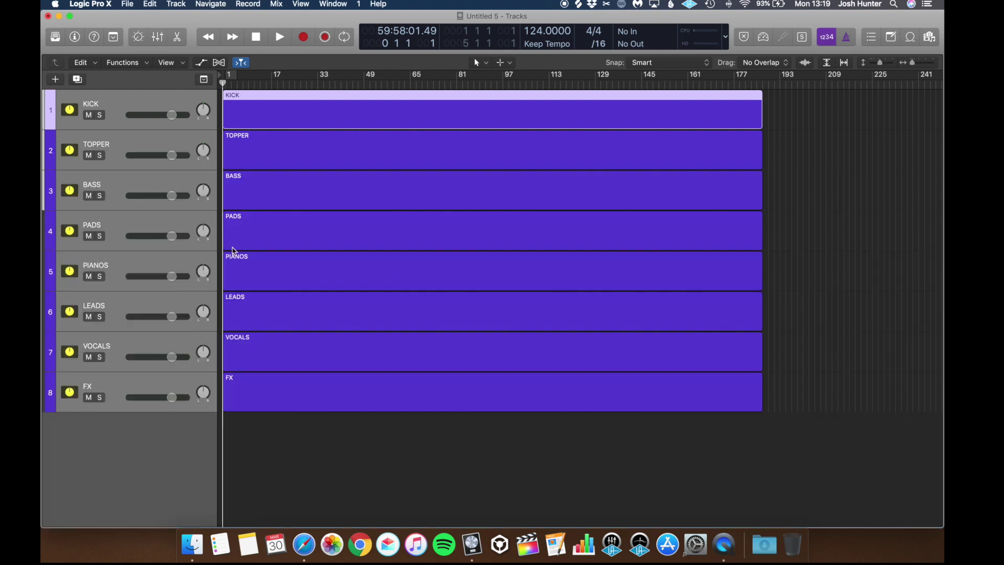
pyautogui.click(821, 256)
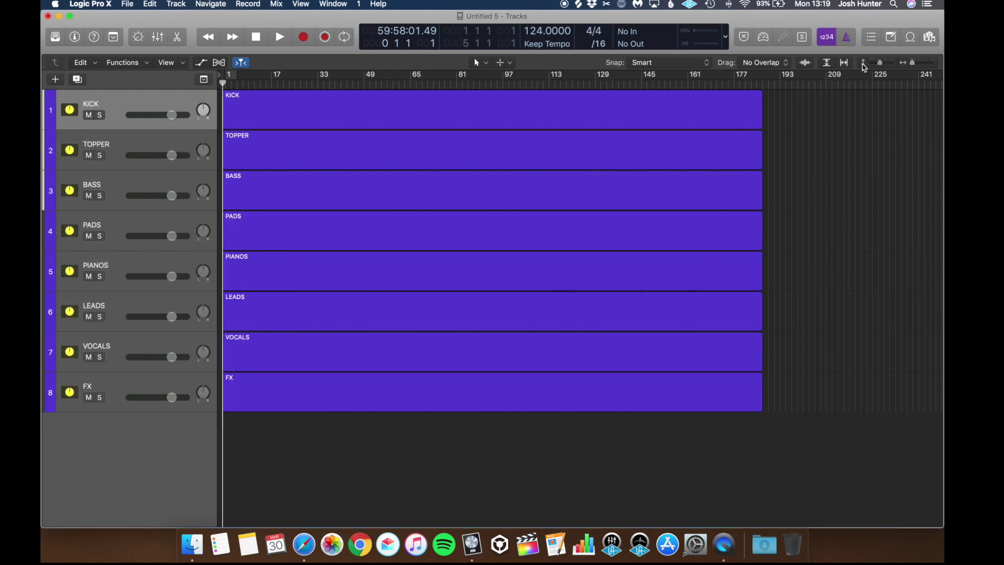
pyautogui.click(885, 62)
pyautogui.moveTo(884, 64); pyautogui.dragTo(881, 63)
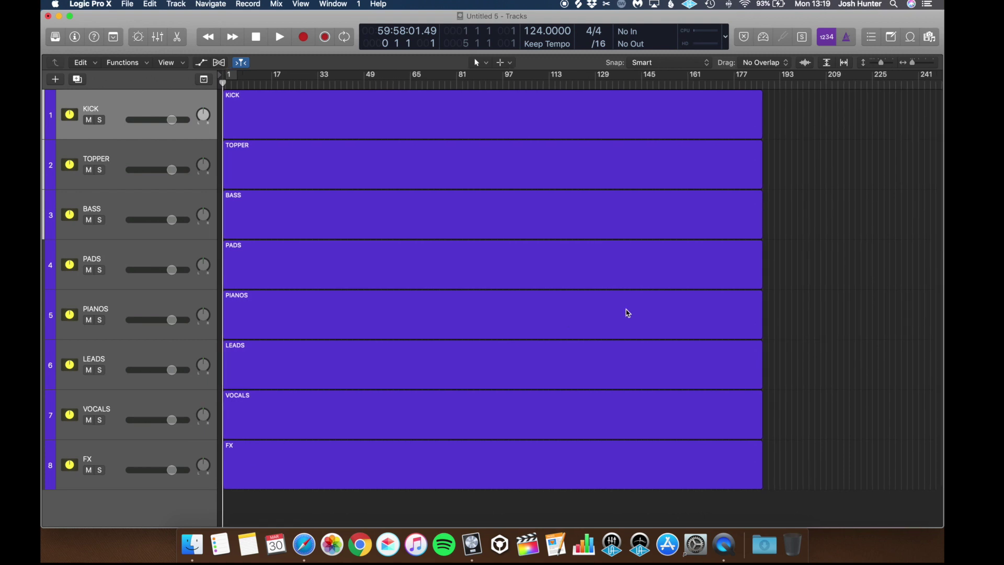
# - Add a software instrument track with Retro Synth and place it between the PIANOS and LEADS tracks
pyautogui.click(55, 80)
pyautogui.click(648, 187)
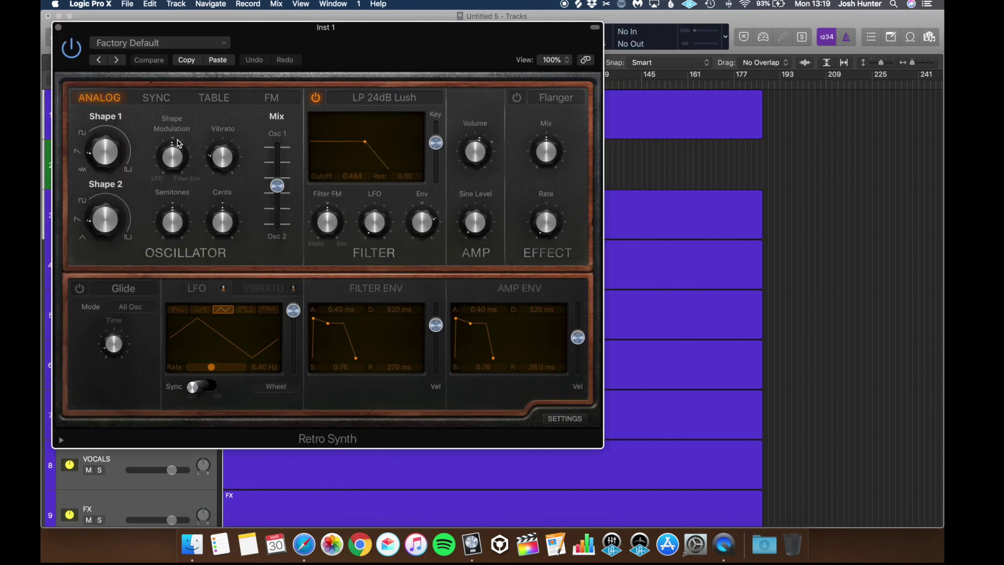
pyautogui.click(59, 27)
pyautogui.moveTo(128, 178); pyautogui.dragTo(179, 167)
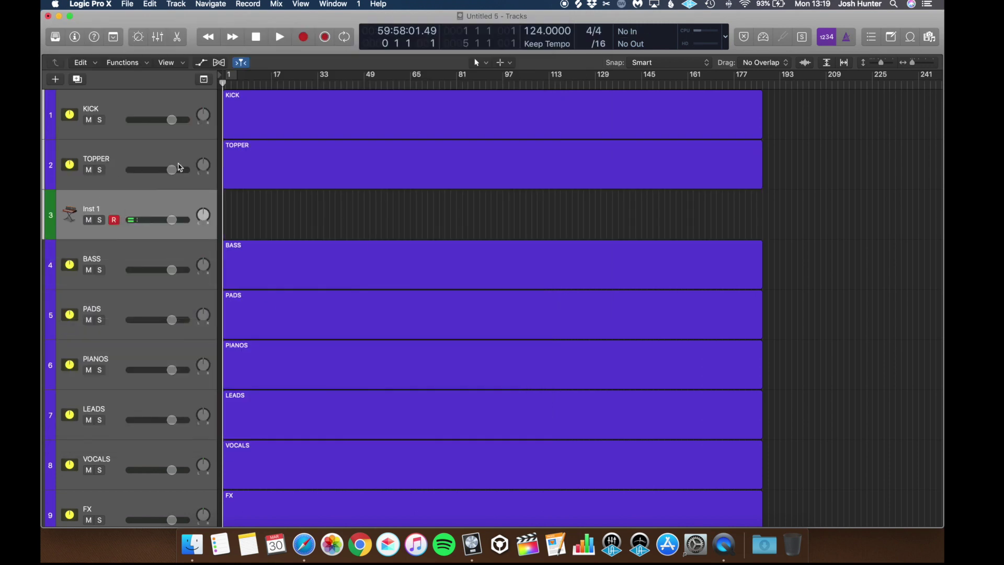
pyautogui.moveTo(154, 198); pyautogui.dragTo(157, 366)
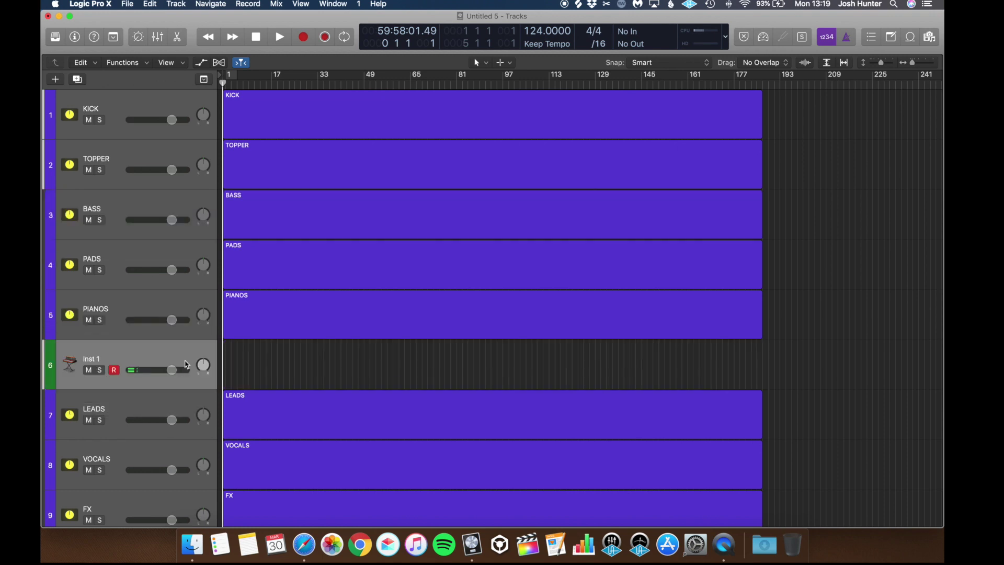
# - Show the inspector and route the Inst 1 track's output to Bus 15, the LEADS bus
pyautogui.press('i')
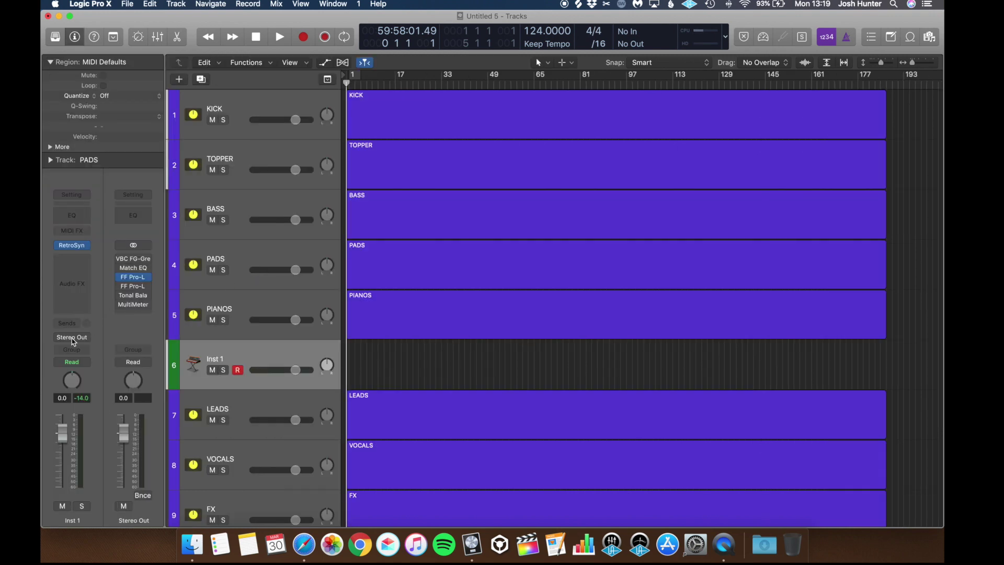
pyautogui.click(73, 339)
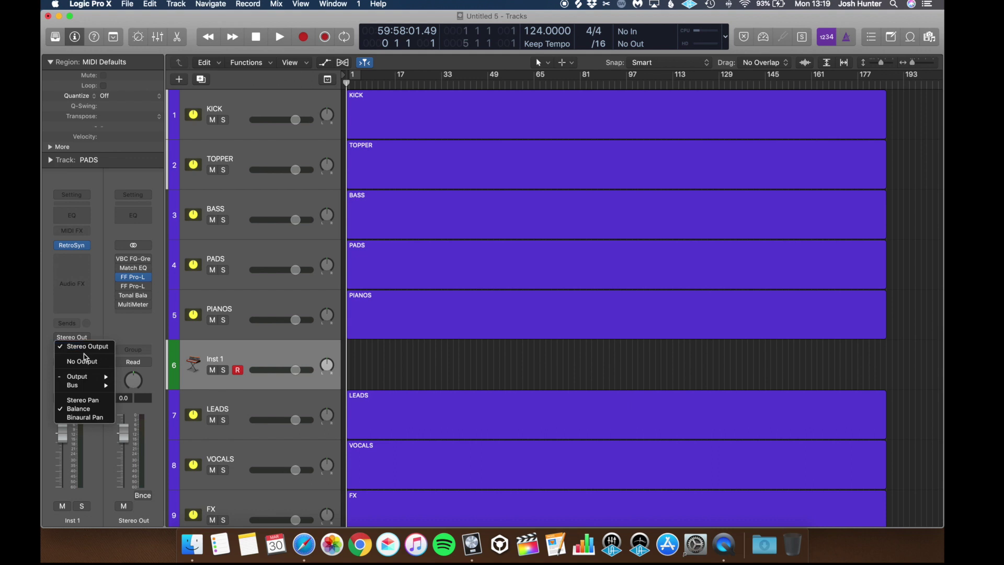
pyautogui.moveTo(88, 385)
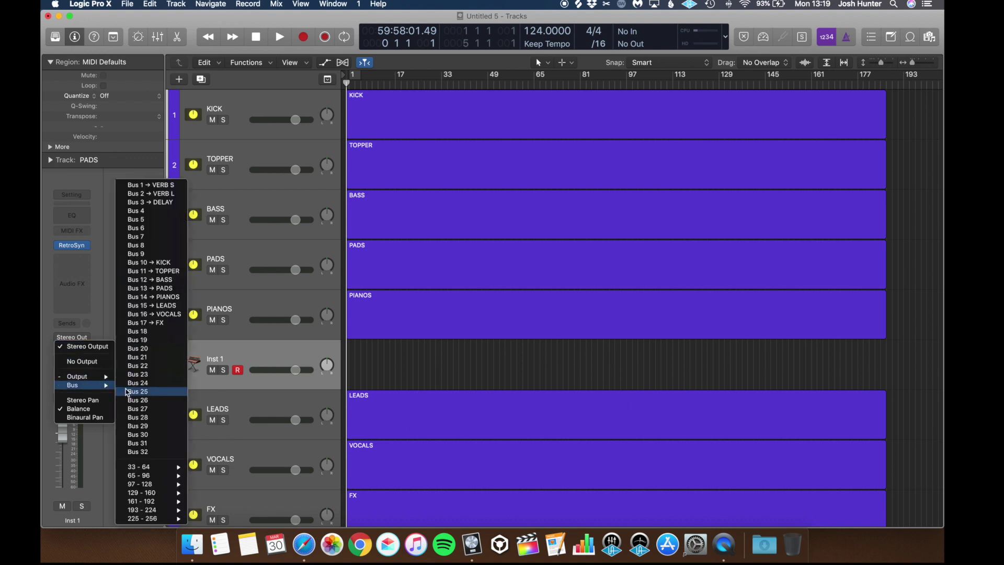
pyautogui.click(178, 310)
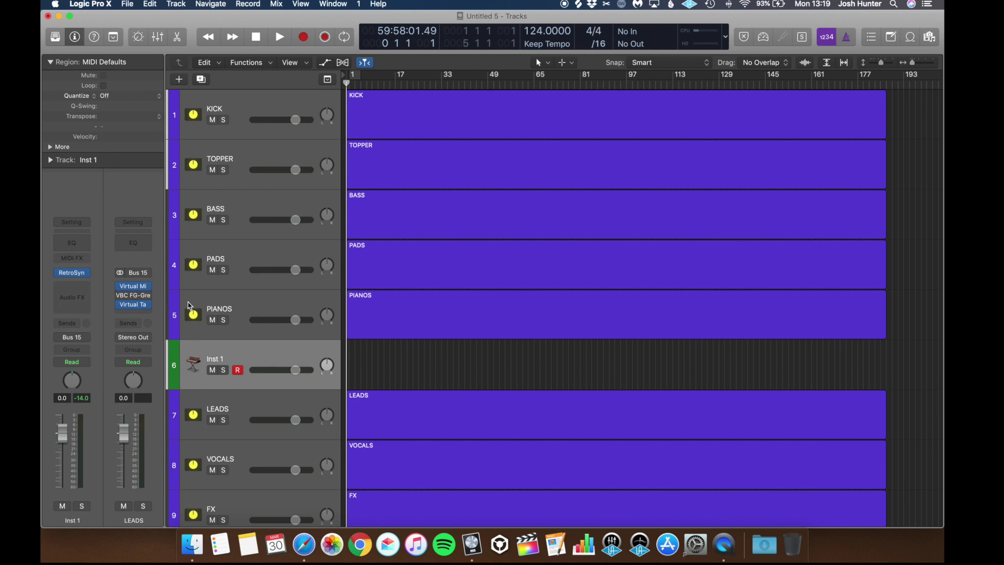
# - Lower the LEADS track volume slightly to try it out, and reset it to 0 dB
pyautogui.moveTo(292, 425); pyautogui.dragTo(291, 423)
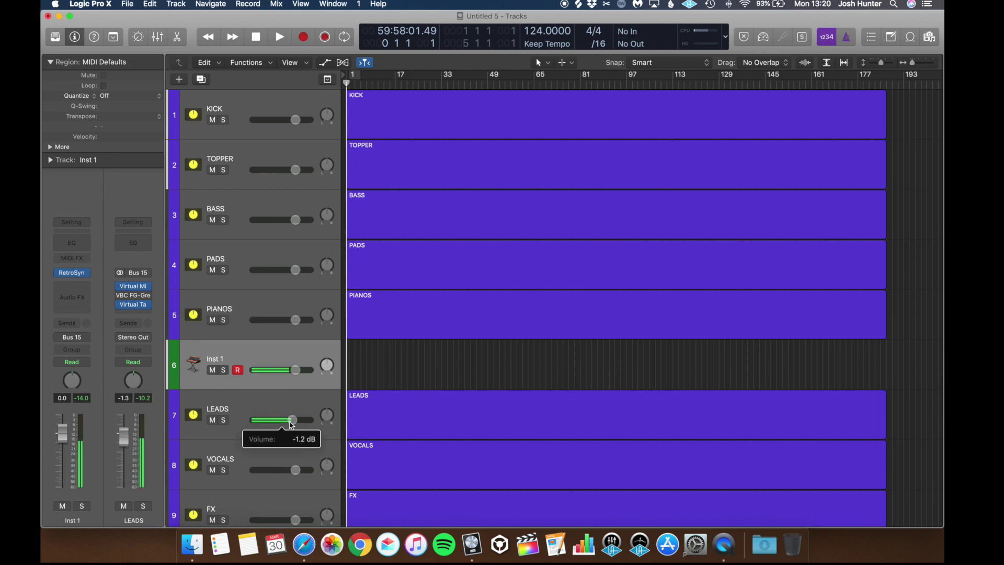
pyautogui.doubleClick(297, 420)
pyautogui.write('0')
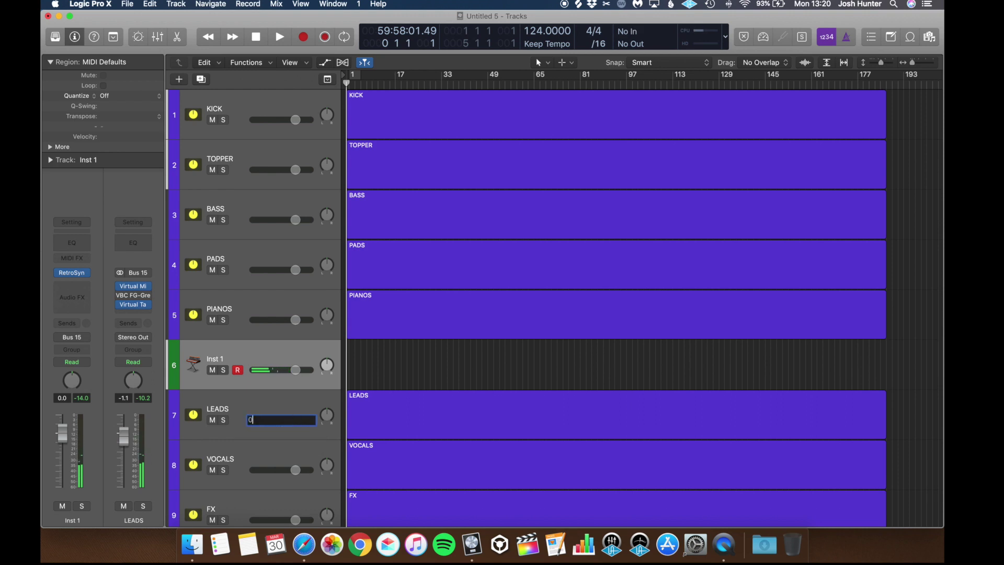
pyautogui.press('Return')
# - Adjust the KICK and TOPPER track volumes to try them out, and reset both to 0 dB
pyautogui.moveTo(297, 120); pyautogui.dragTo(296, 120)
pyautogui.moveTo(299, 172); pyautogui.dragTo(281, 170)
pyautogui.doubleClick(281, 170)
pyautogui.write('0')
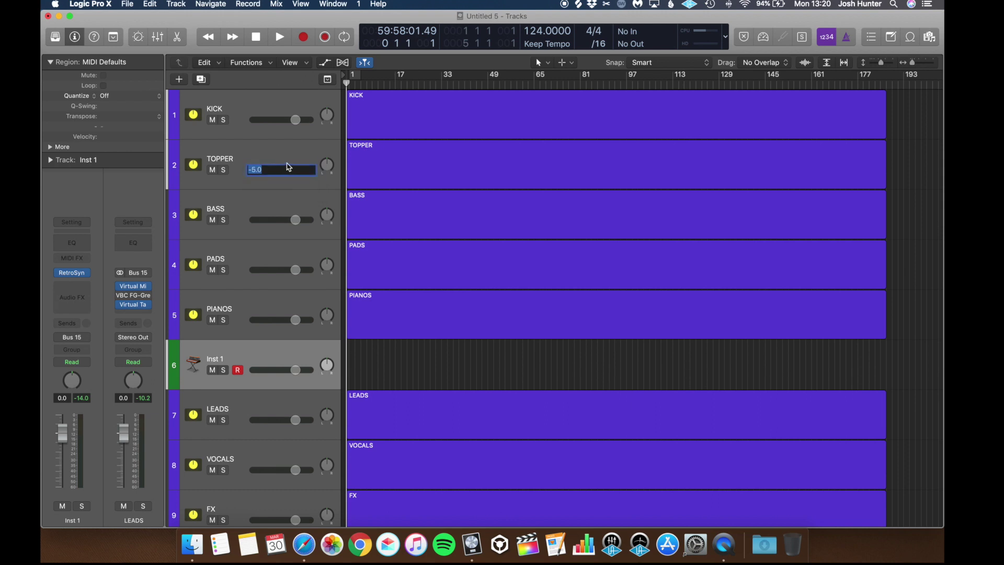
pyautogui.press('Return')
pyautogui.doubleClick(295, 119)
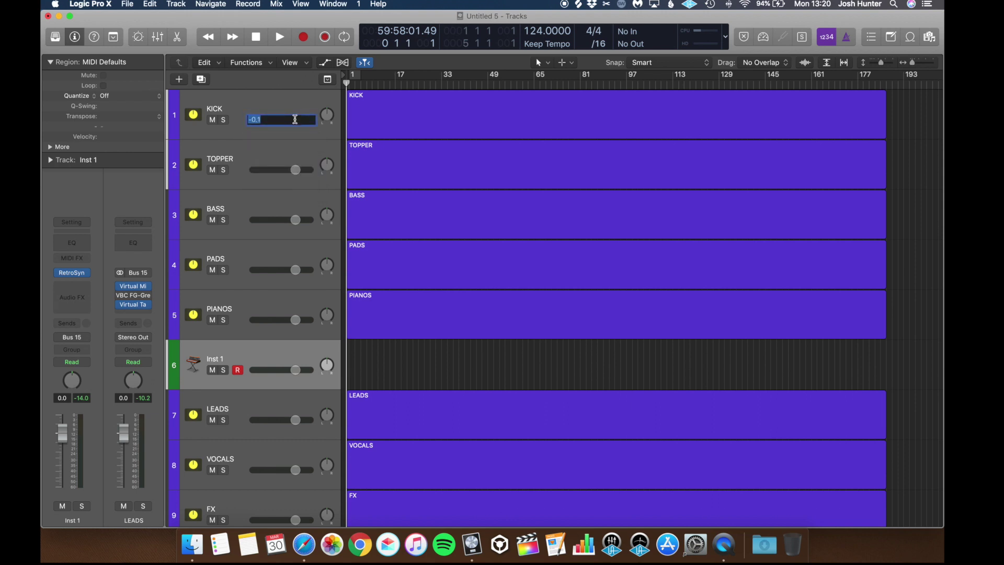
pyautogui.write('0')
pyautogui.press('Return')
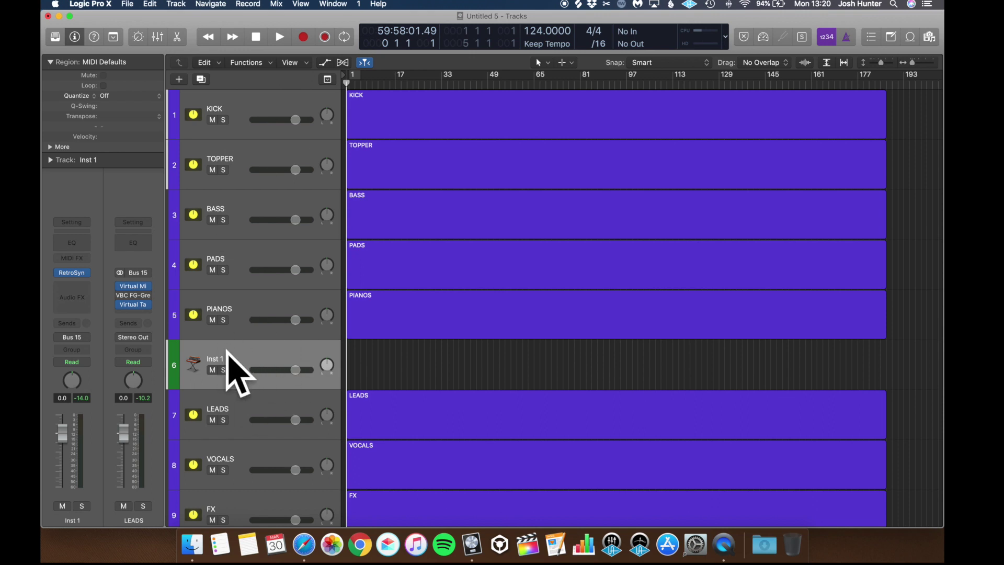
# - Review the automation modes available on the PIANOS channel strip and keep Read selected
pyautogui.scroll(-1, 466, 381)
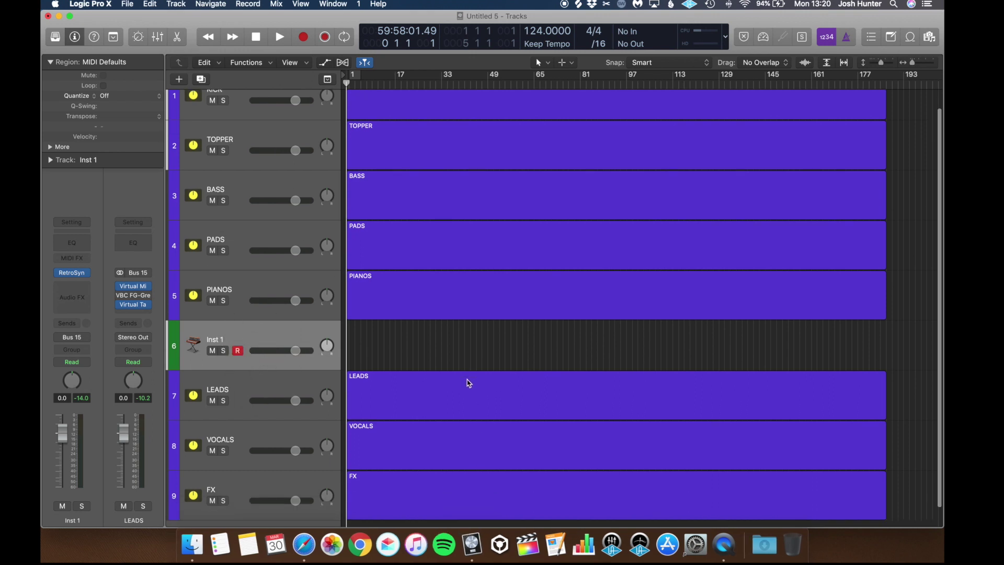
pyautogui.click(243, 288)
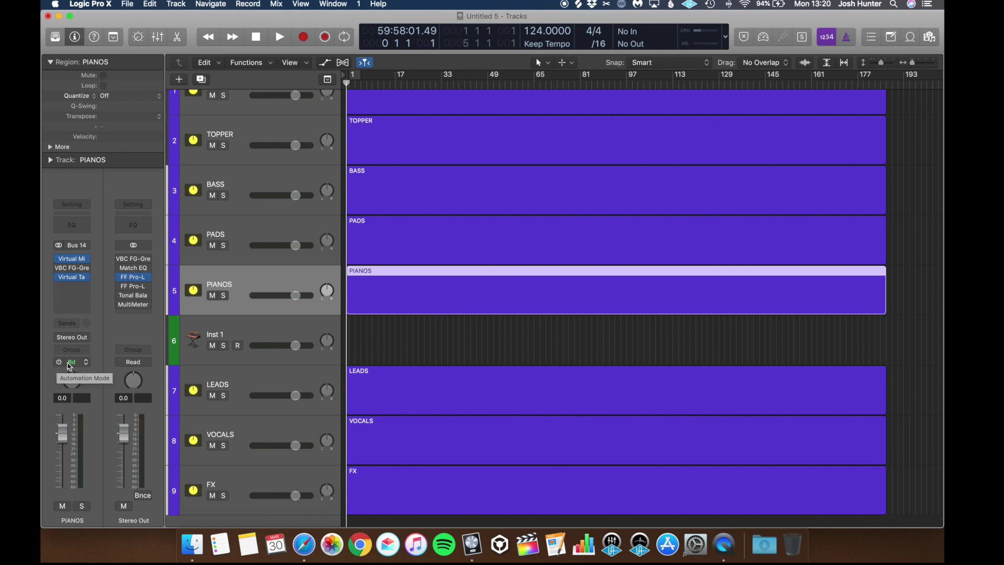
pyautogui.click(76, 365)
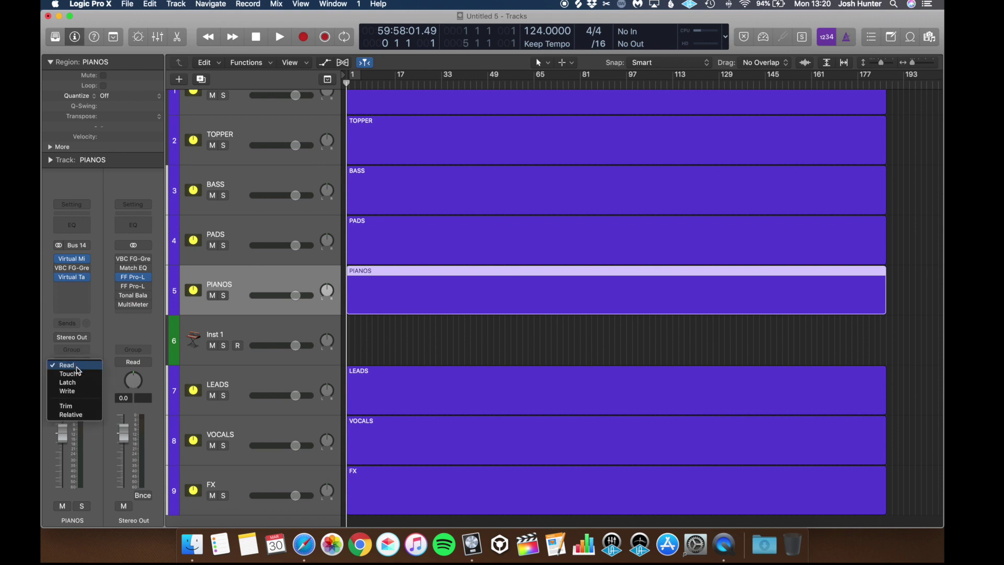
pyautogui.click(63, 364)
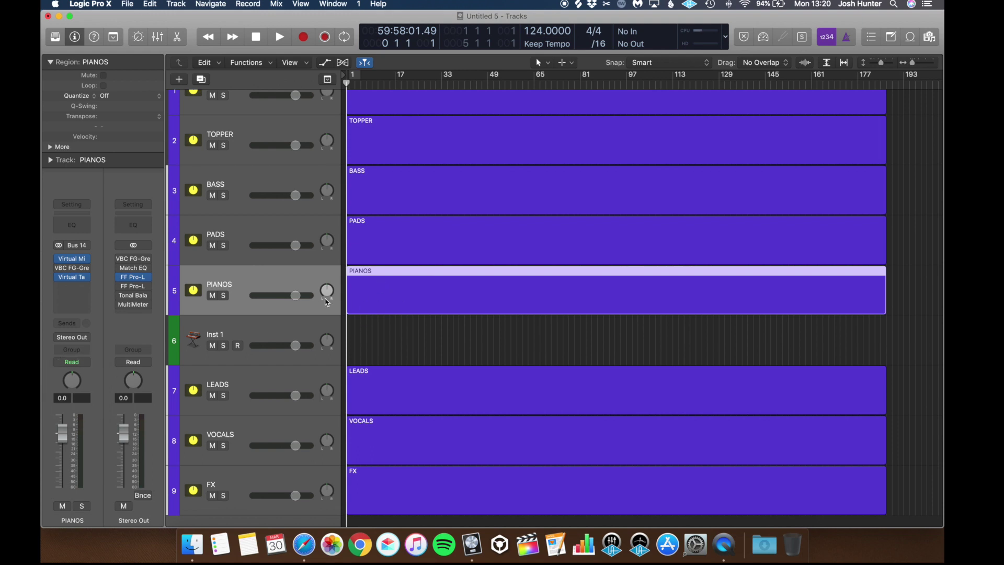
# - Delete the region on the PIANOS track
pyautogui.click(610, 322)
pyautogui.click(607, 303)
pyautogui.press('Delete')
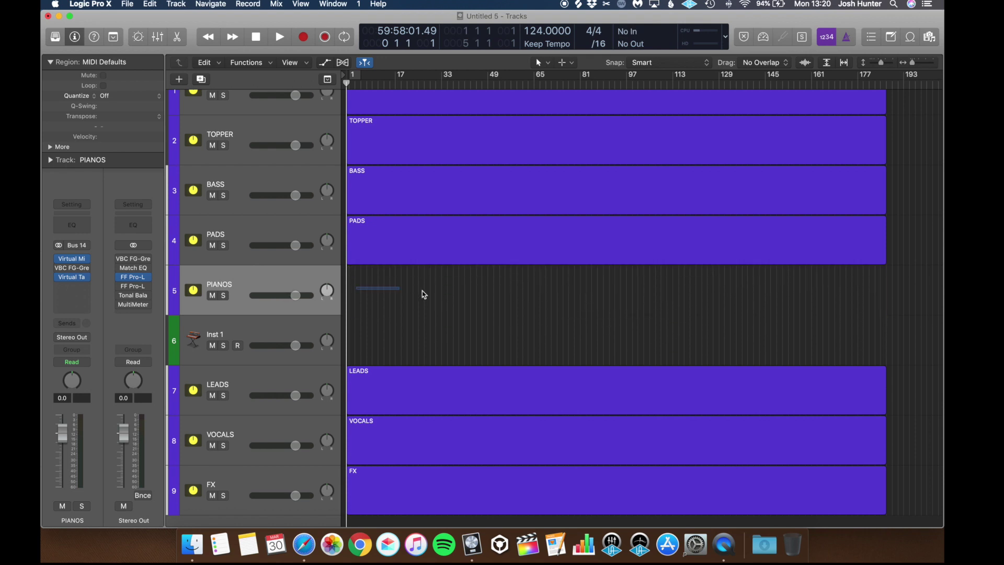
pyautogui.moveTo(888, 282); pyautogui.dragTo(360, 283)
pyautogui.click(411, 239)
pyautogui.click(440, 191)
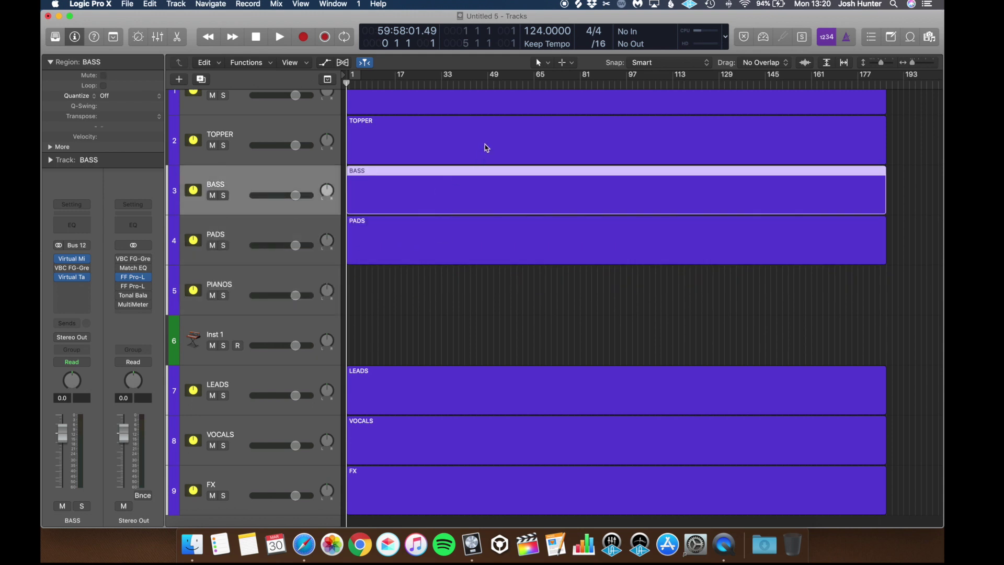
pyautogui.click(485, 151)
pyautogui.scroll(1, 496, 108)
pyautogui.scroll(1, 492, 136)
pyautogui.click(470, 259)
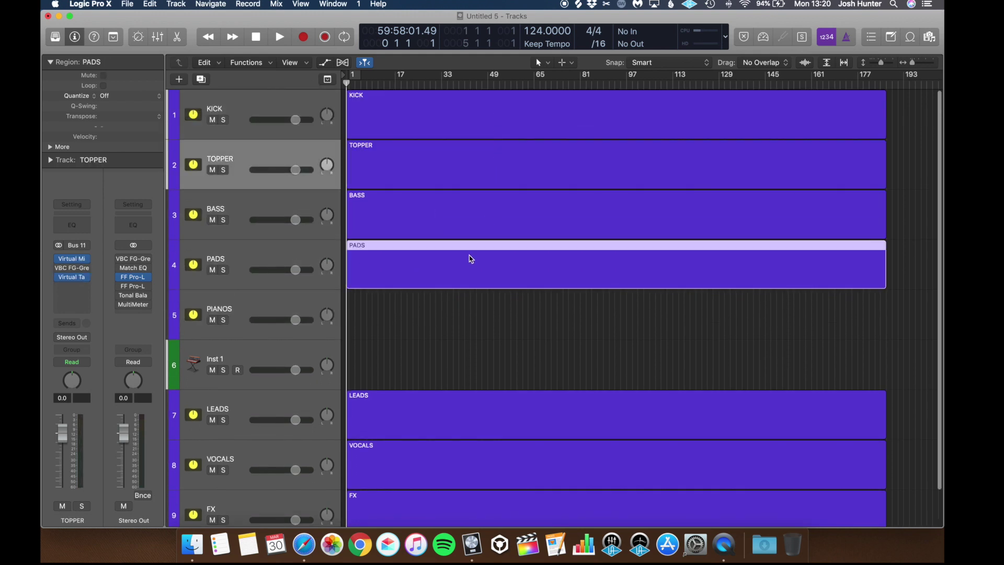
pyautogui.click(464, 303)
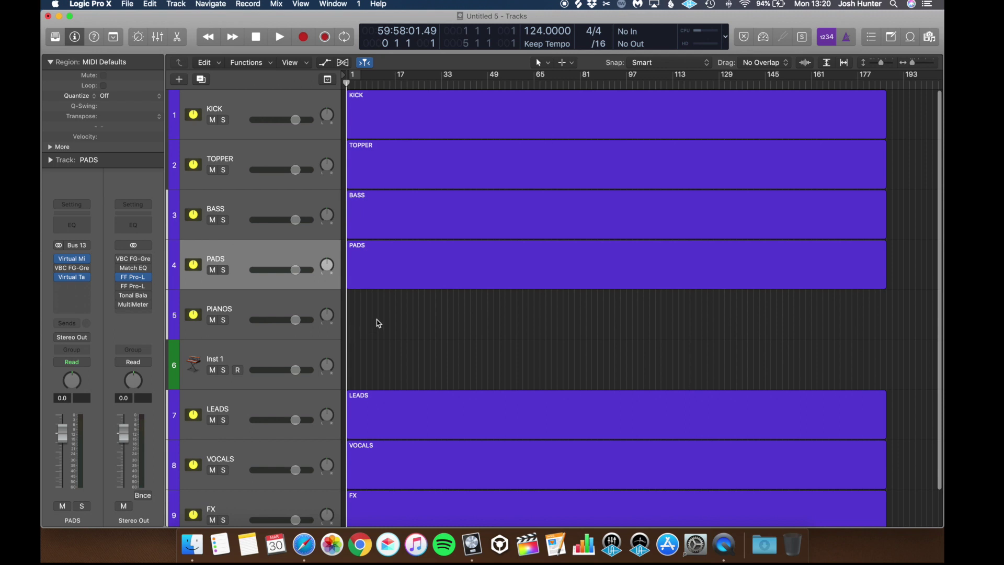
# - Show track automation and draw a volume curve on PIANOS with points at +0.0, about -13.3 and about +1.5 dB
pyautogui.click(257, 306)
pyautogui.press('a')
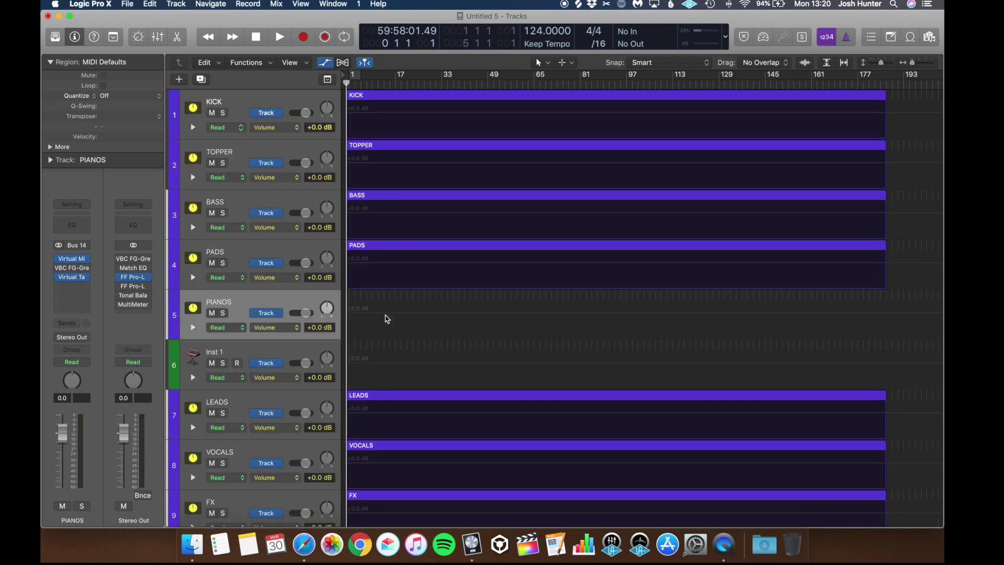
pyautogui.click(404, 315)
pyautogui.click(451, 316)
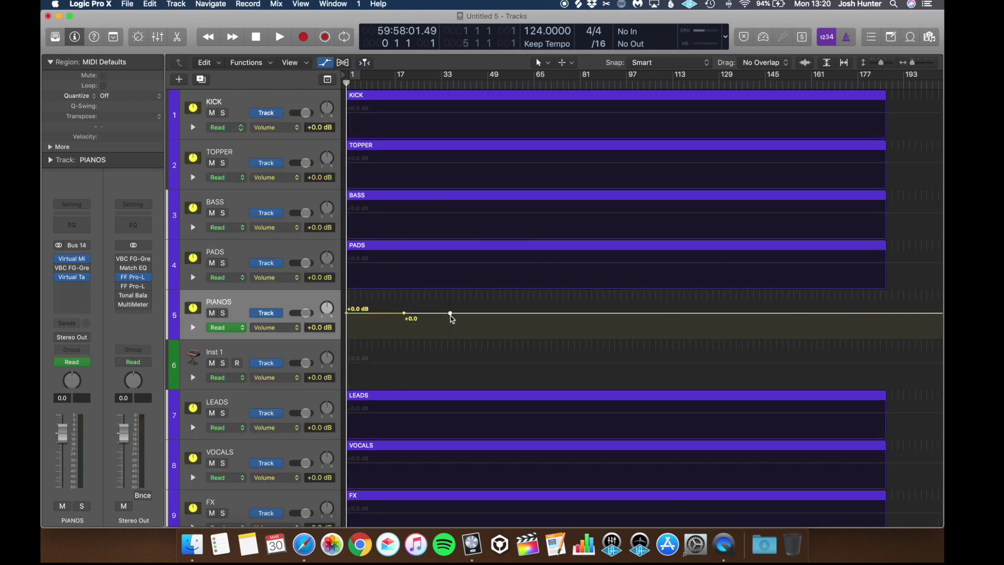
pyautogui.moveTo(487, 315); pyautogui.dragTo(541, 310)
pyautogui.click(521, 327)
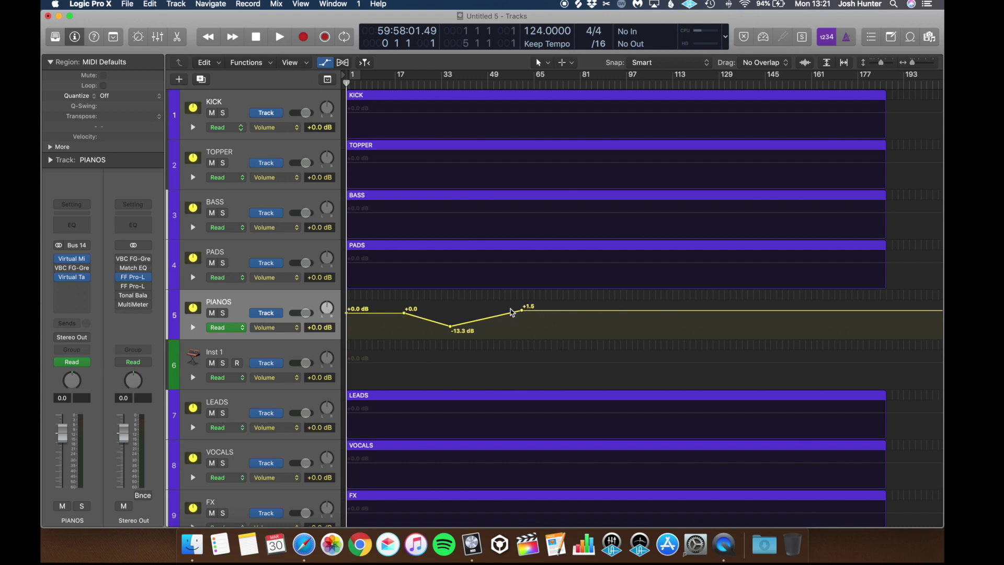
# - Create an empty MIDI region at the start of the PIANOS track and delete it without erasing the automation data
pyautogui.rightClick(350, 297)
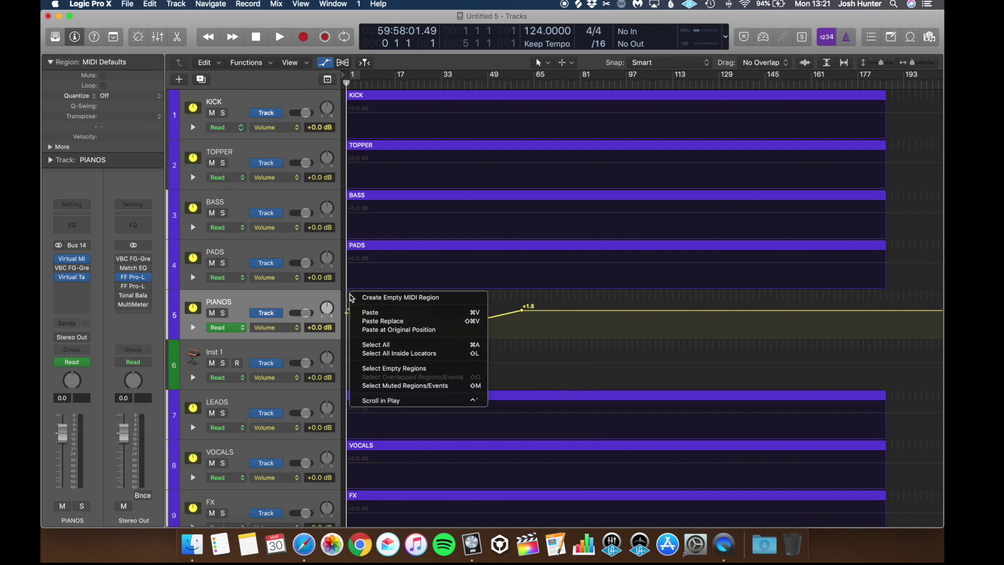
pyautogui.click(359, 297)
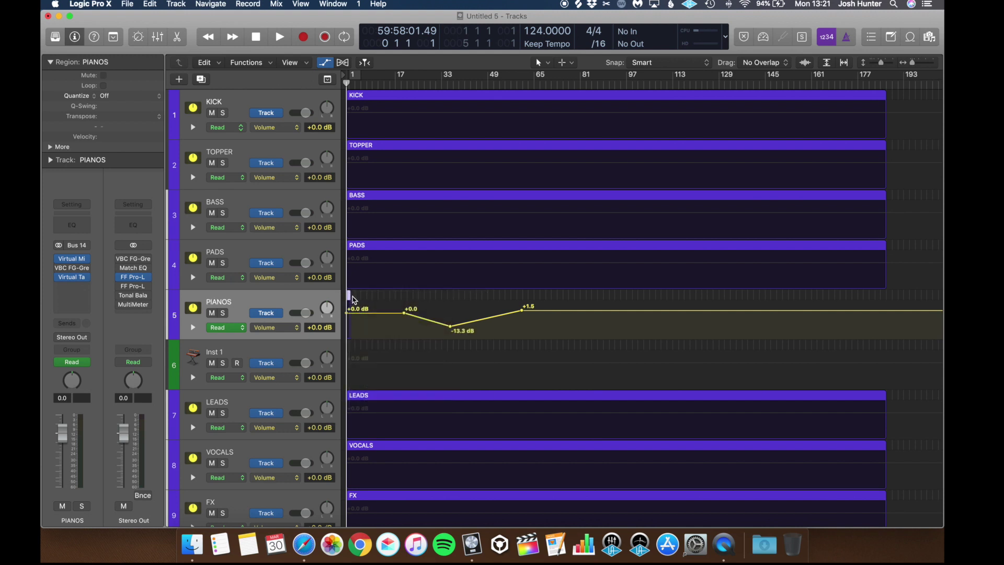
pyautogui.press('Delete')
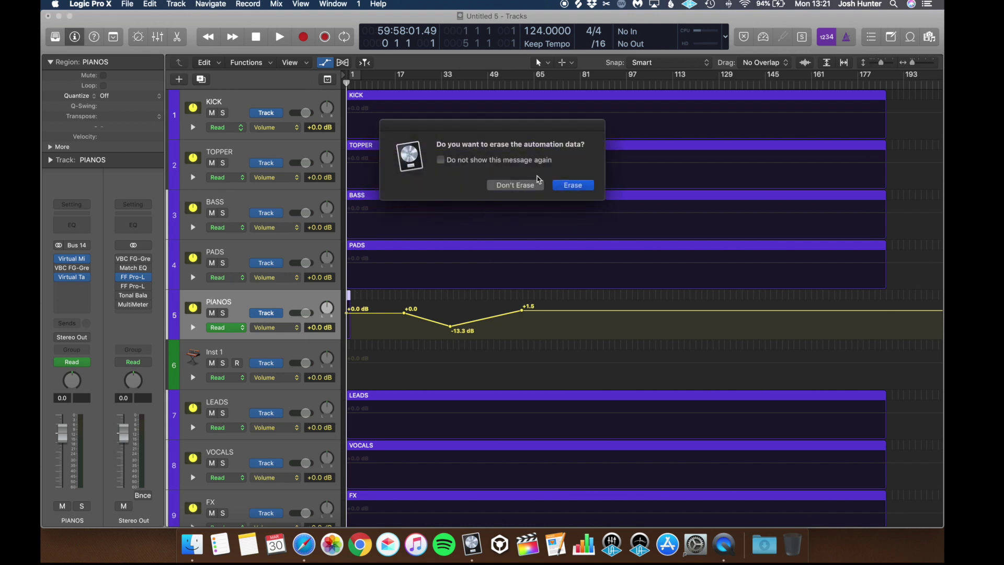
pyautogui.click(516, 186)
# - Create an empty MIDI region at the start of the PIANOS track and lengthen it to about 163 bars
pyautogui.rightClick(351, 298)
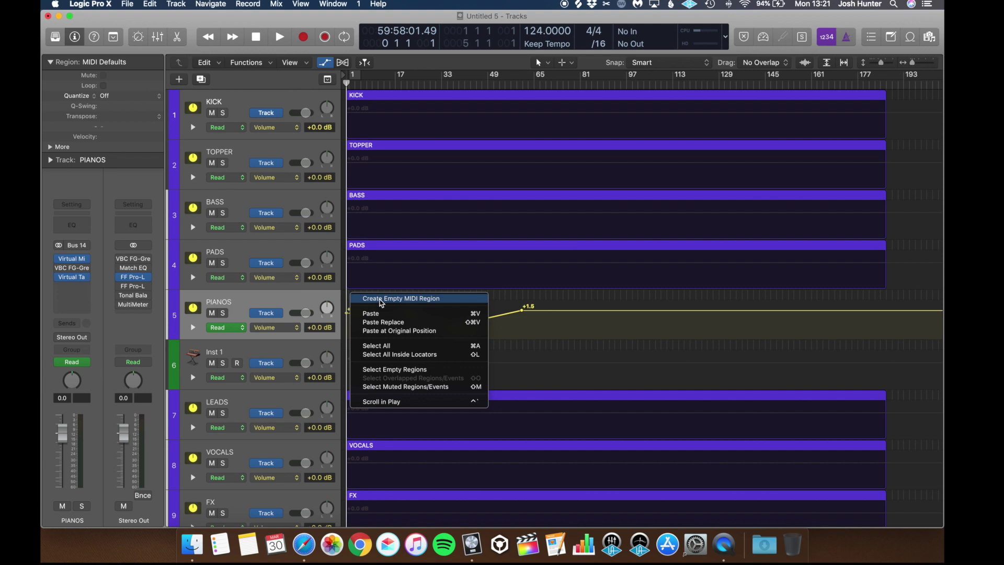
pyautogui.click(382, 303)
pyautogui.moveTo(358, 301); pyautogui.dragTo(820, 312)
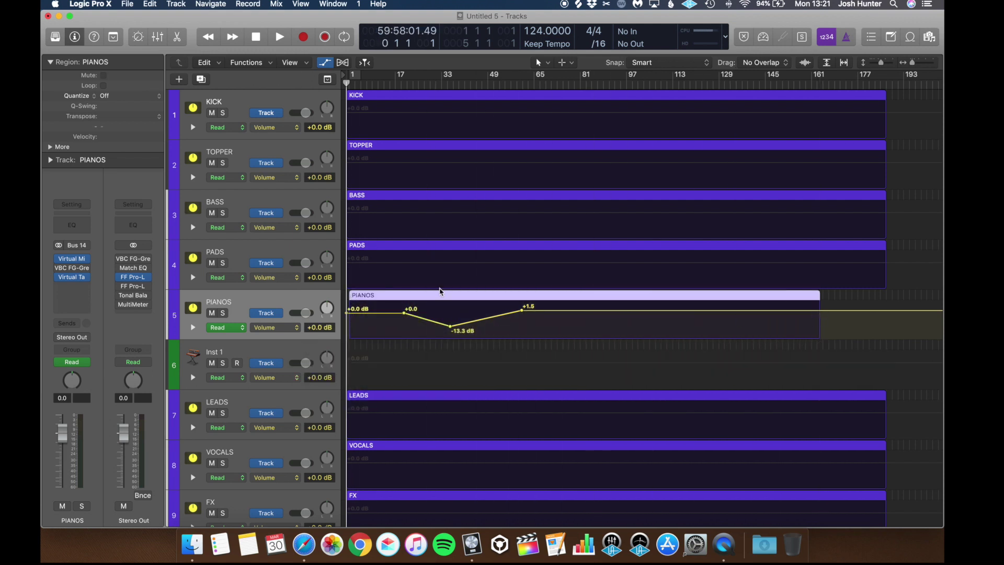
# - Move the PIANOS region to bar 43 without moving its track automation data
pyautogui.click(370, 296)
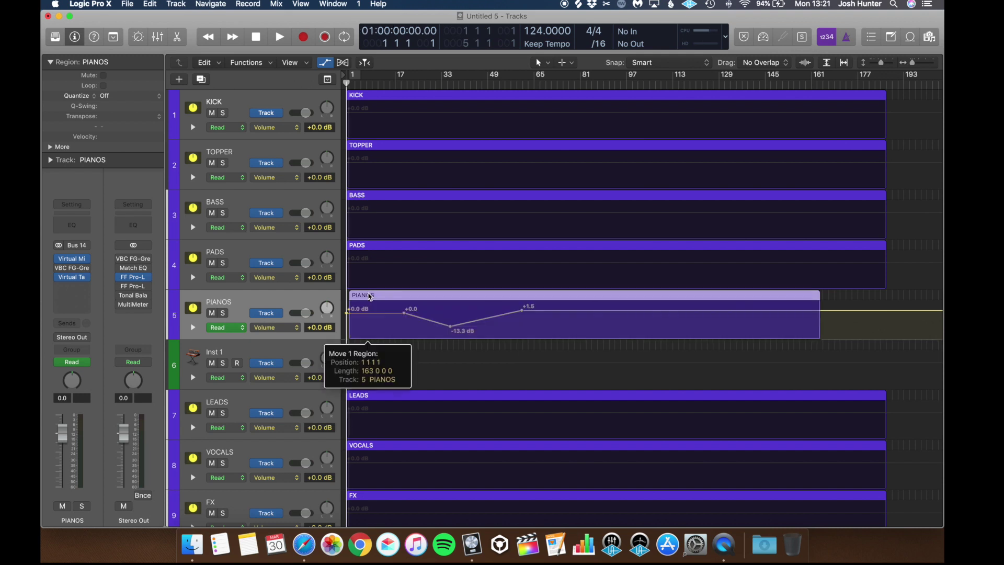
pyautogui.moveTo(369, 296); pyautogui.dragTo(491, 301)
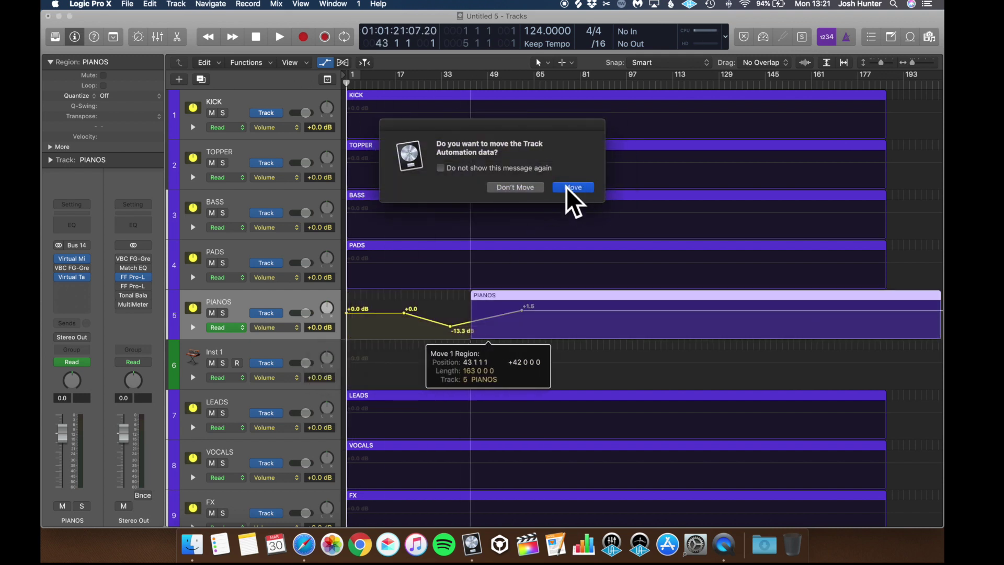
pyautogui.click(519, 190)
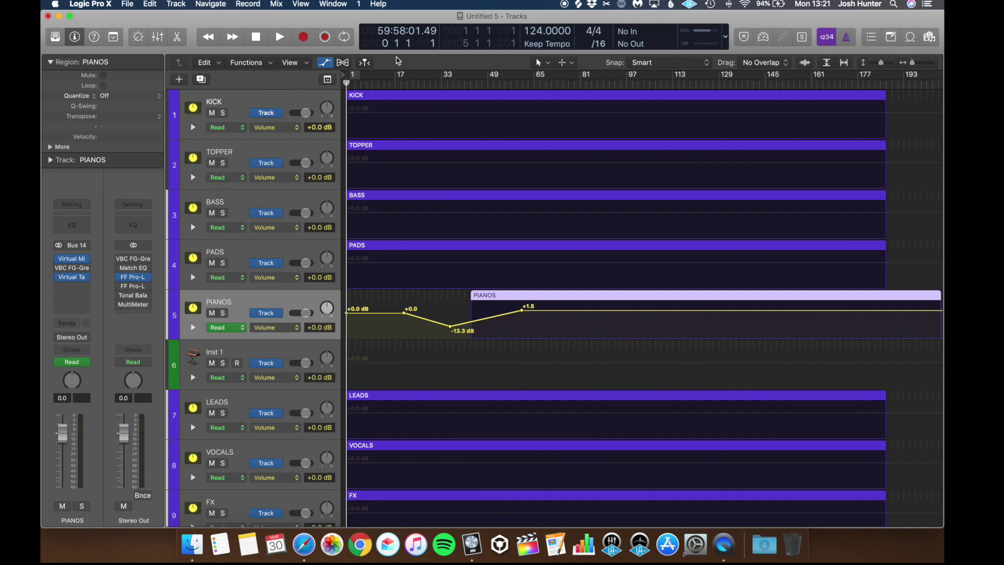
# - Close the current project without saving it, and start a new project with one audio track
pyautogui.press('super+w')
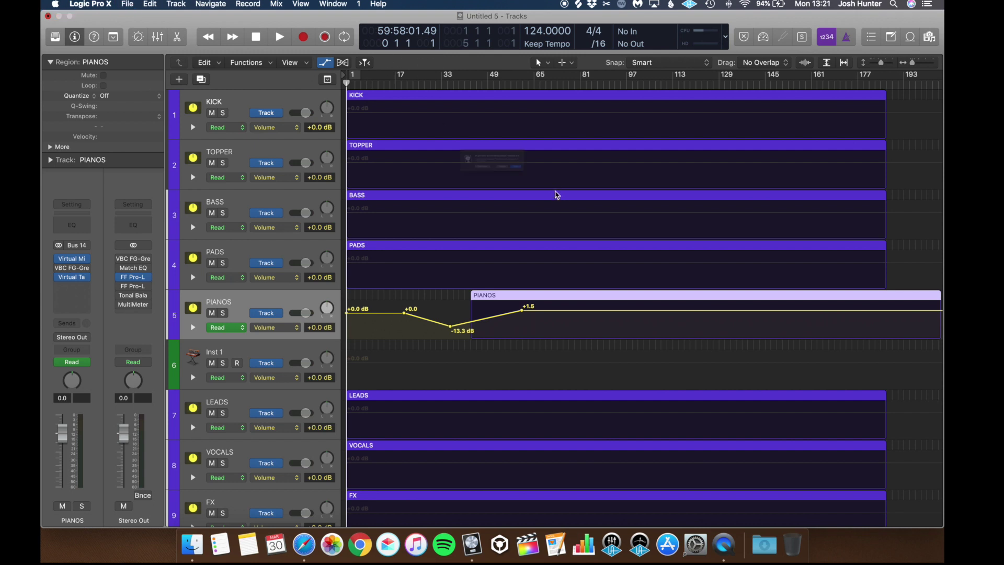
pyautogui.click(451, 188)
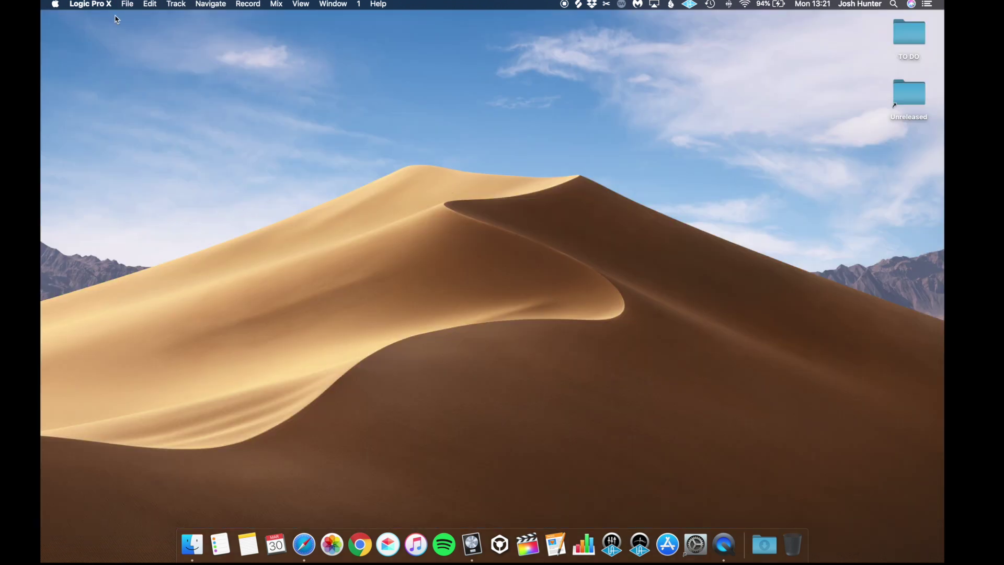
pyautogui.click(127, 4)
pyautogui.click(132, 17)
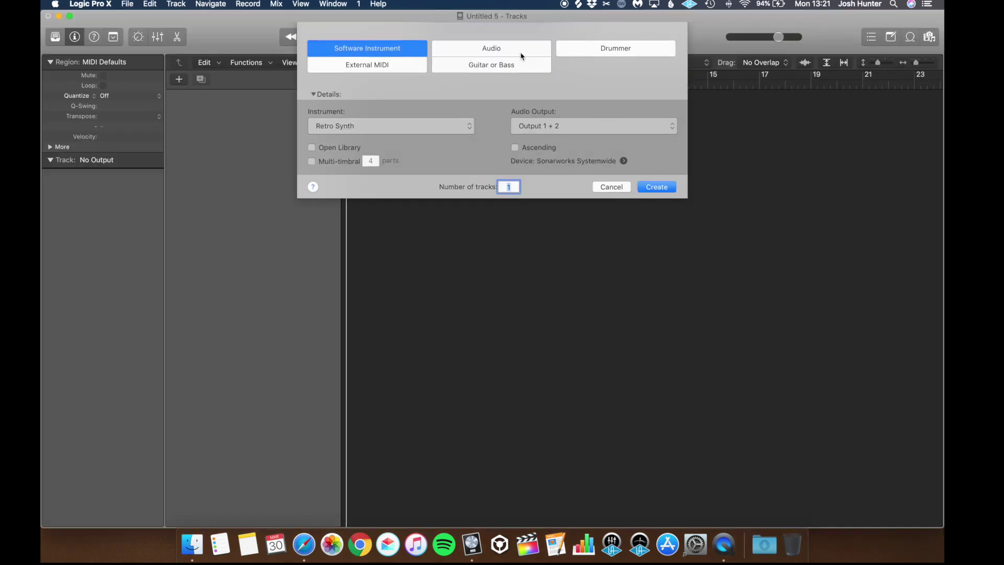
pyautogui.click(512, 52)
pyautogui.click(655, 216)
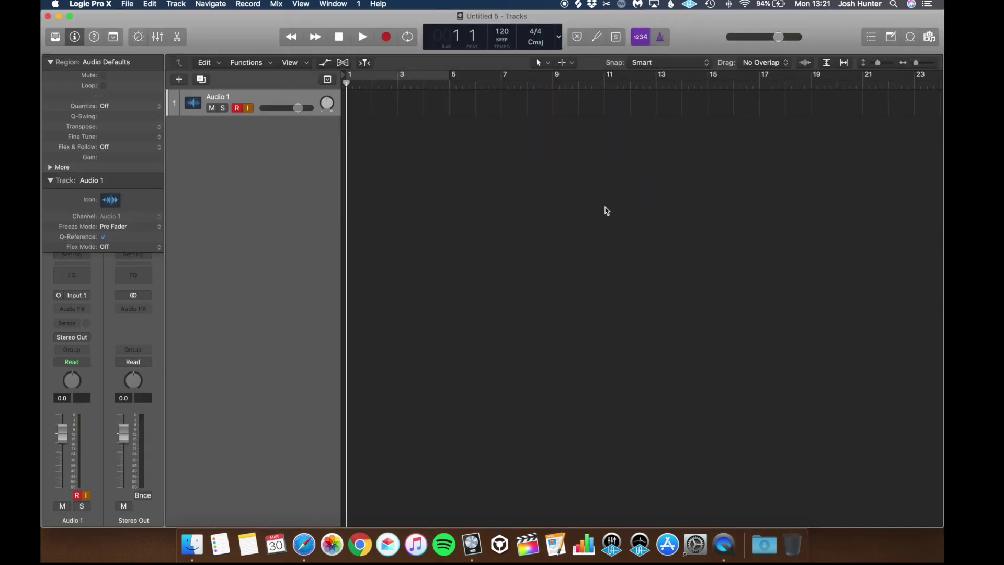
# - Route the Audio 1 channel's output to Bus 10
pyautogui.click(75, 44)
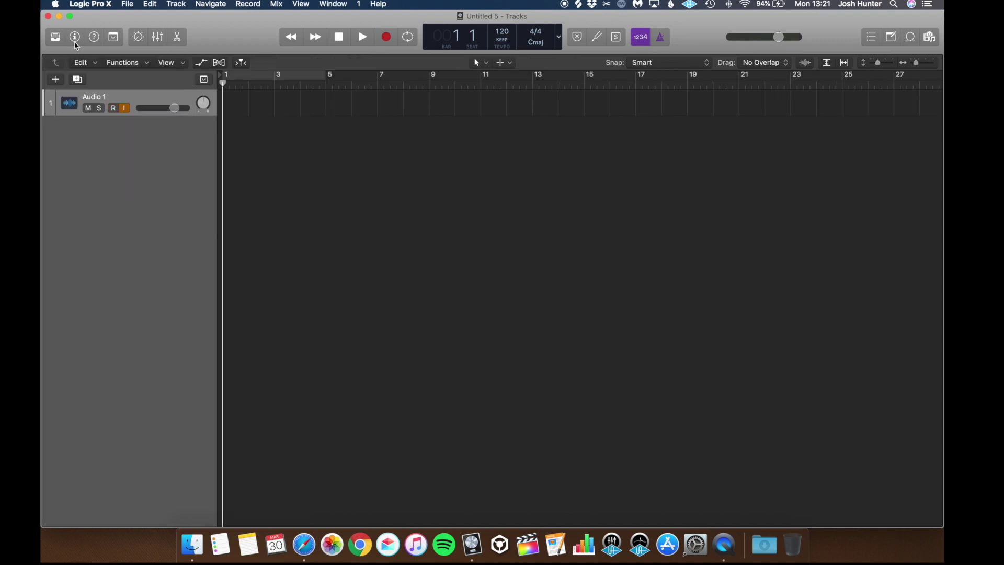
pyautogui.click(75, 42)
pyautogui.click(88, 337)
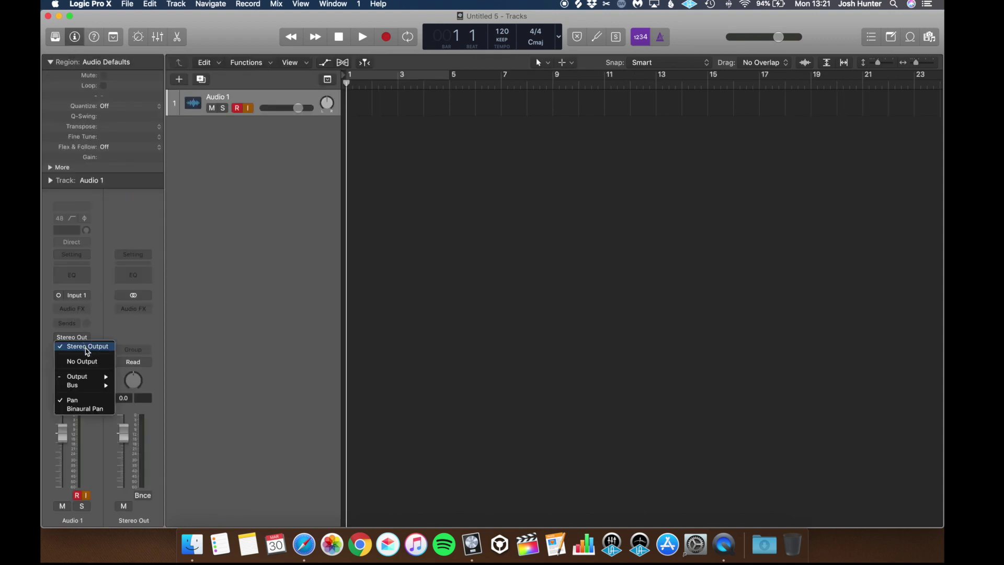
pyautogui.moveTo(88, 387)
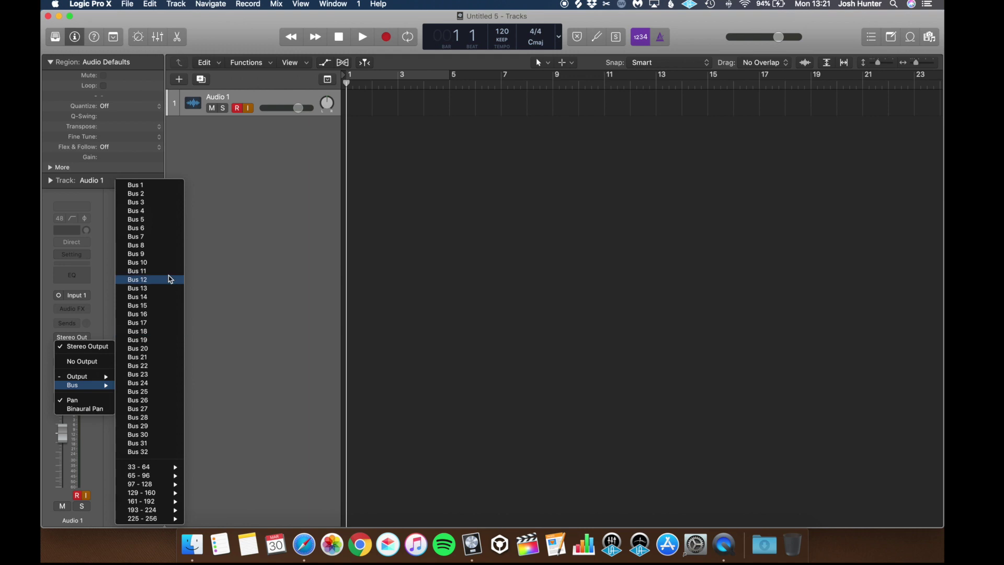
pyautogui.click(173, 265)
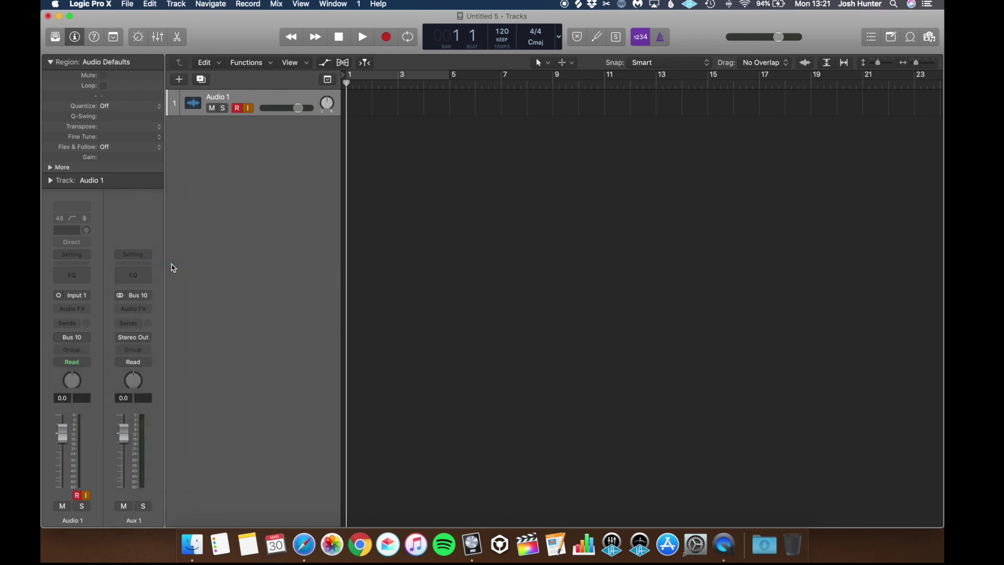
# - In the mixer, name the Bus 10 aux channel DRUMS and enable its automation so it gets its own track
pyautogui.press('x')
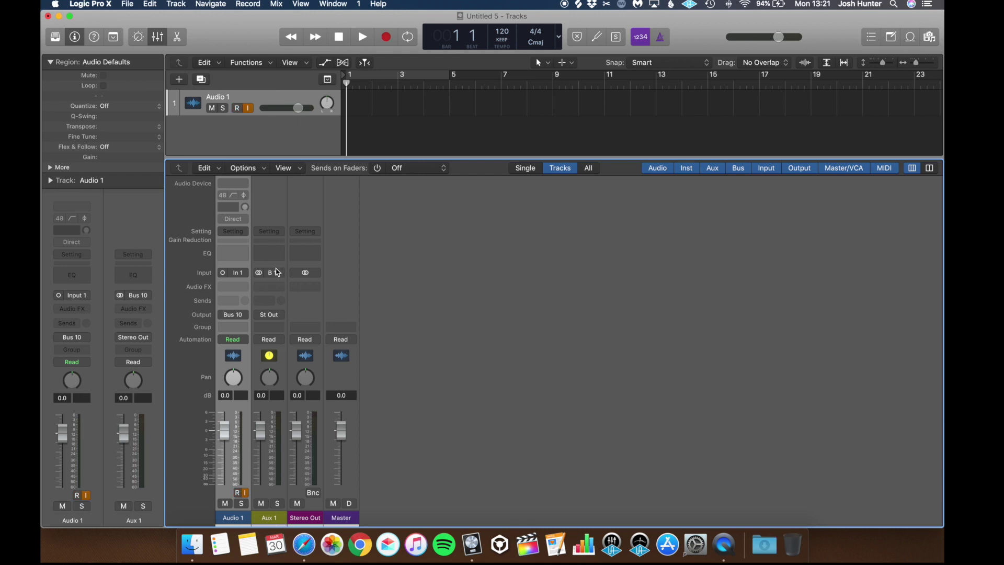
pyautogui.doubleClick(279, 520)
pyautogui.write('DRUMS')
pyautogui.press('Return')
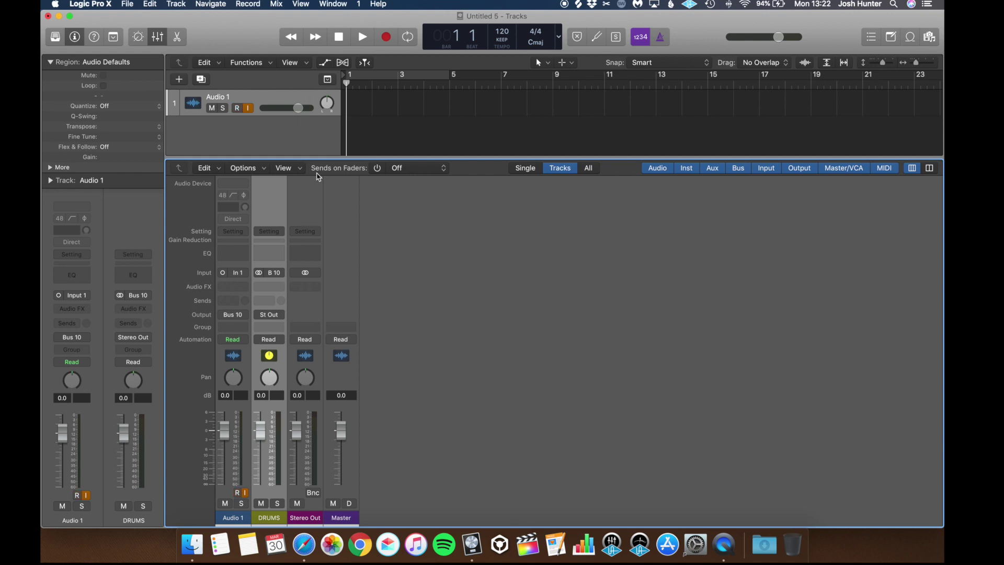
pyautogui.click(262, 343)
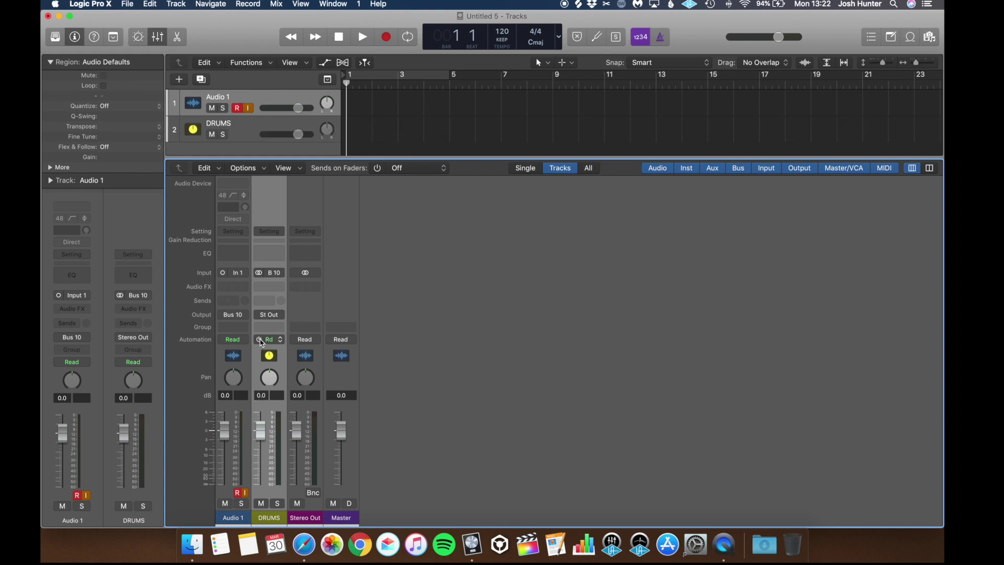
# - Create an empty MIDI region at the start of the DRUMS track and lengthen it to end at bar 21
pyautogui.click(243, 131)
pyautogui.rightClick(354, 130)
pyautogui.click(377, 131)
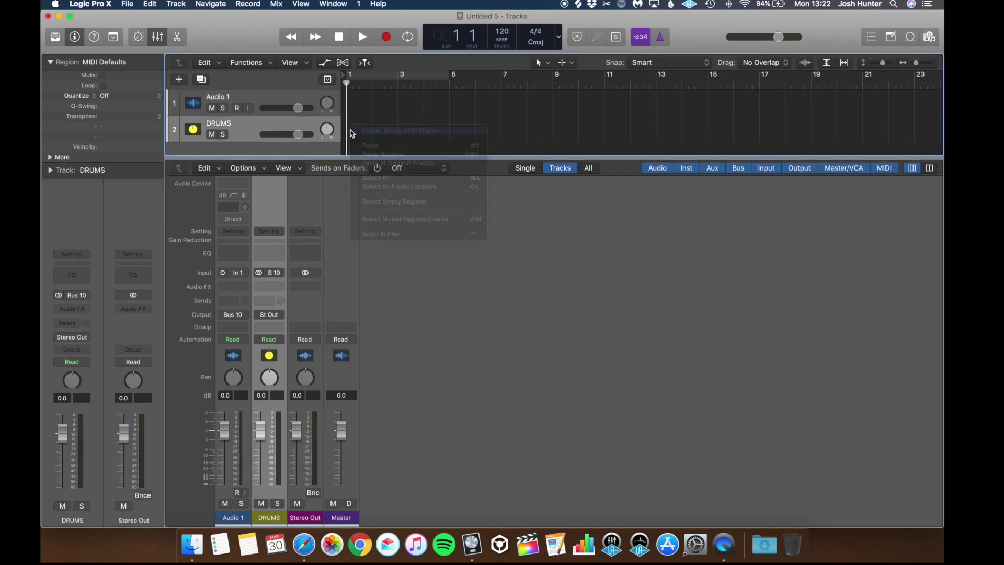
pyautogui.moveTo(372, 136); pyautogui.dragTo(863, 132)
pyautogui.click(890, 127)
pyautogui.click(872, 132)
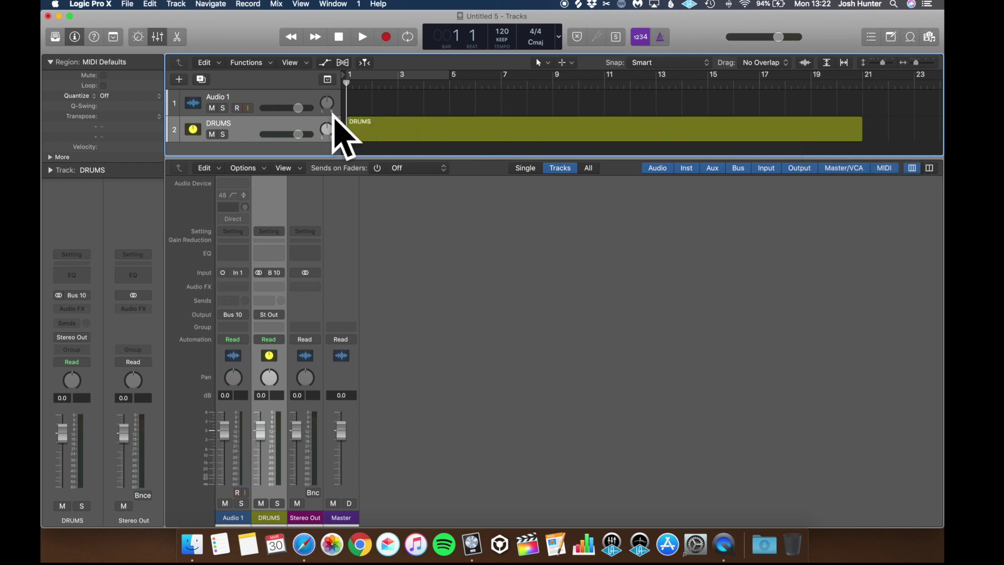
# - Delete the Audio 1 track, keeping only the DRUMS bus track
pyautogui.click(252, 102)
pyautogui.press('super+BackSpace')
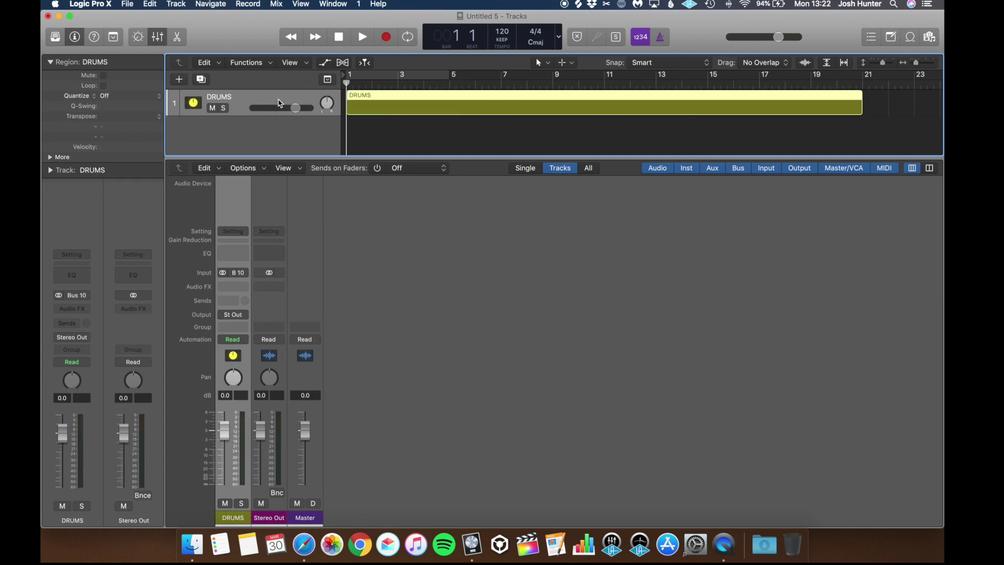
pyautogui.click(393, 123)
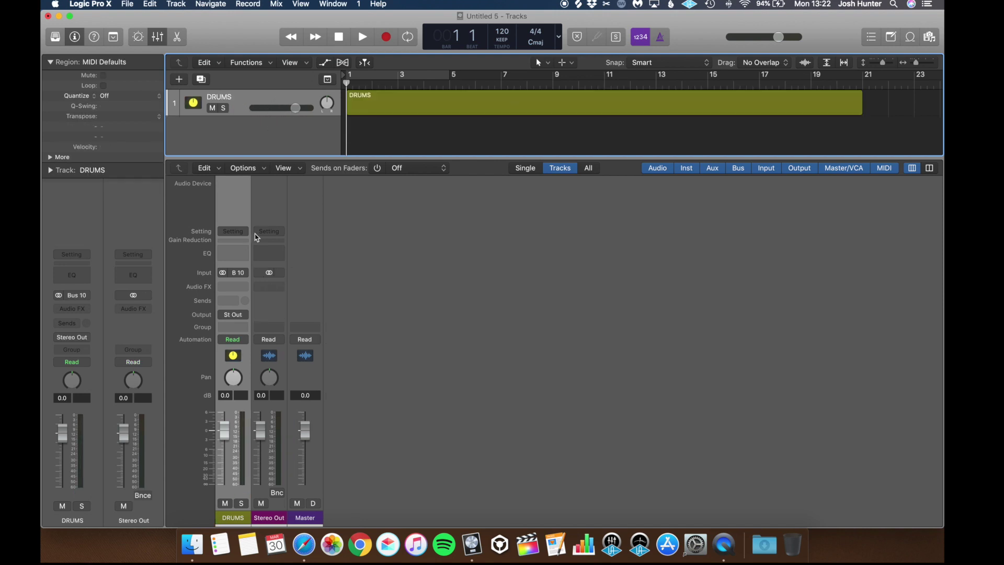
# - Add a Bus 1 send to the DRUMS channel and insert an Echo plug-in on the Bus 1 aux channel
pyautogui.click(230, 301)
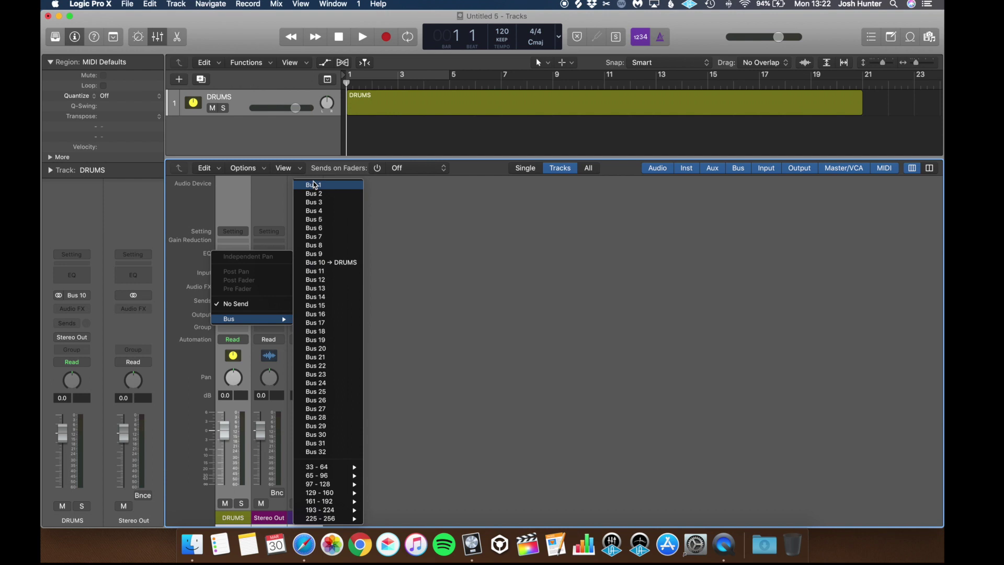
pyautogui.click(314, 185)
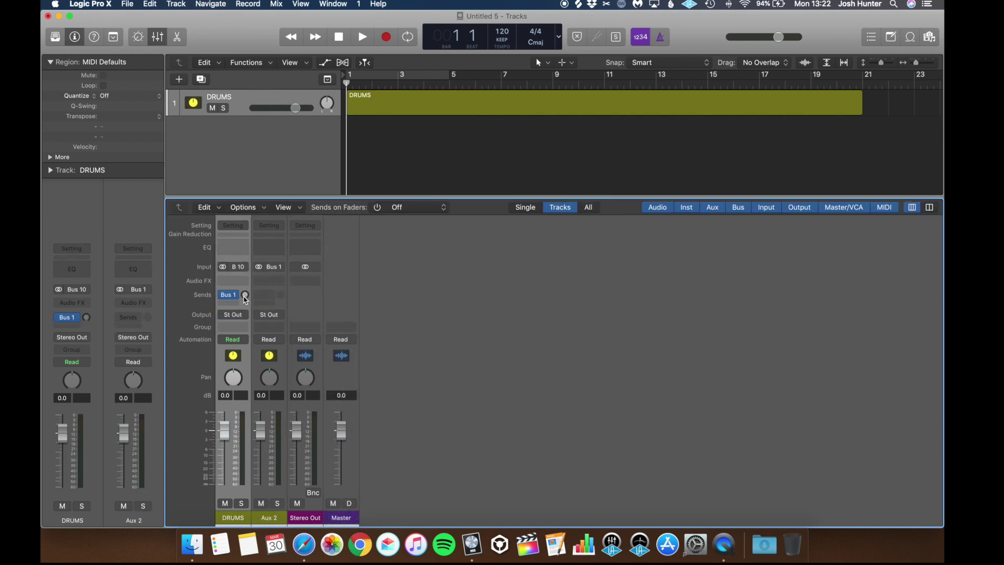
pyautogui.click(269, 281)
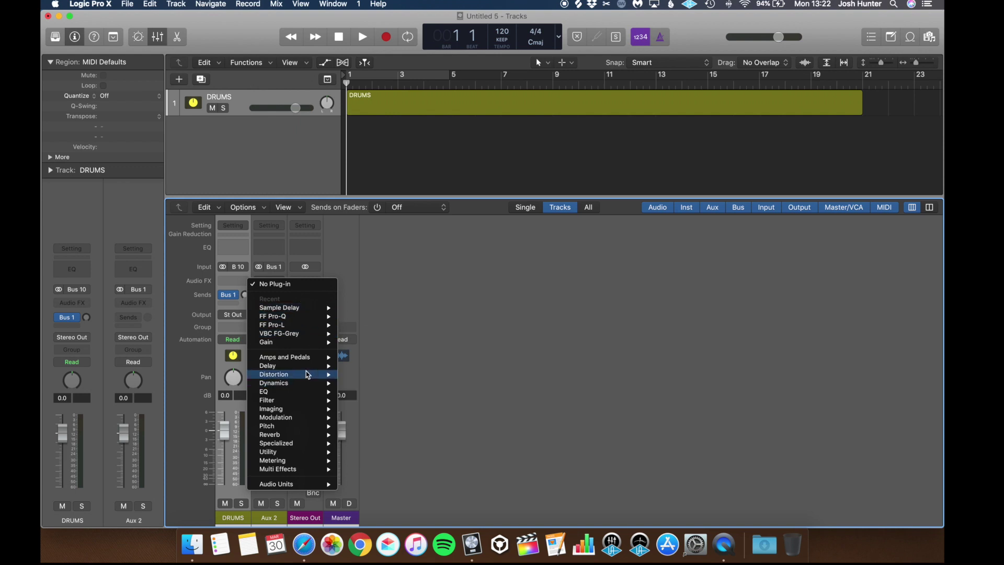
pyautogui.moveTo(308, 366)
pyautogui.moveTo(390, 374)
pyautogui.click(443, 382)
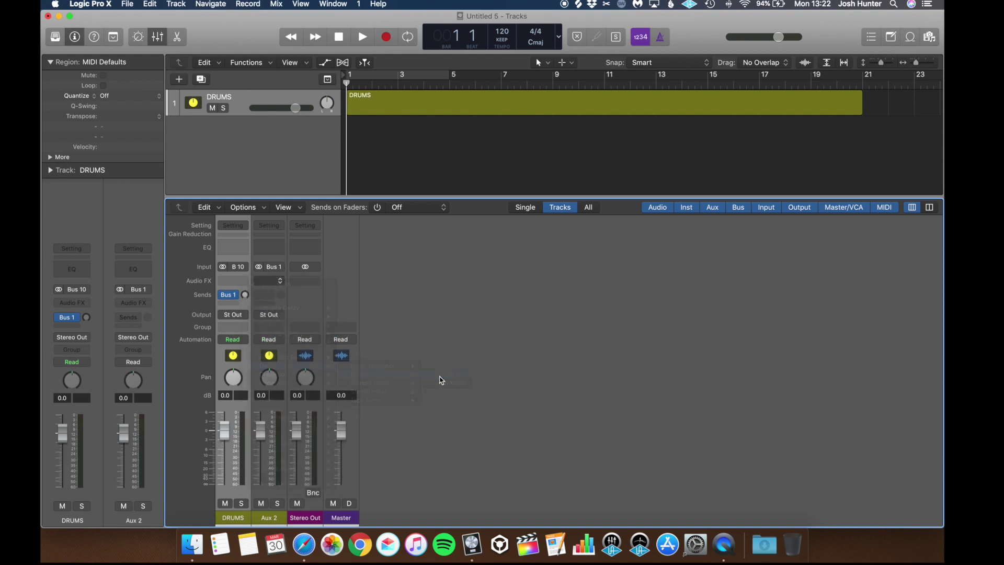
# - Set the Echo's wet level to 100% and dry level to 17%, and close the plug-in window
pyautogui.moveTo(237, 124)
pyautogui.mouseDown()
pyautogui.moveTo(236, 137)
pyautogui.moveTo(237, 123)
pyautogui.mouseUp()
pyautogui.moveTo(210, 176); pyautogui.dragTo(208, 166)
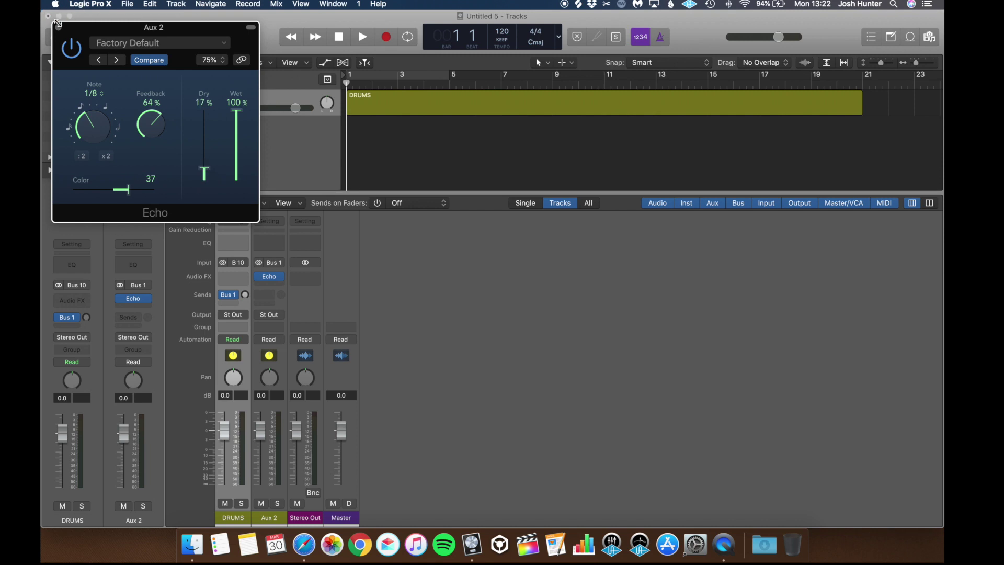
pyautogui.click(58, 27)
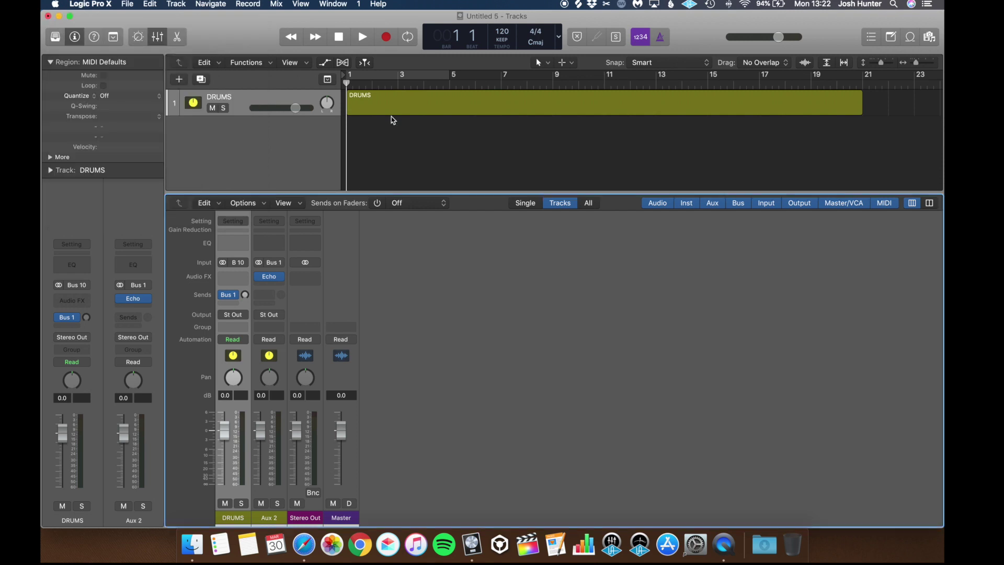
# - Insert a stereo Channel EQ on the DRUMS channel and close its window
pyautogui.click(233, 278)
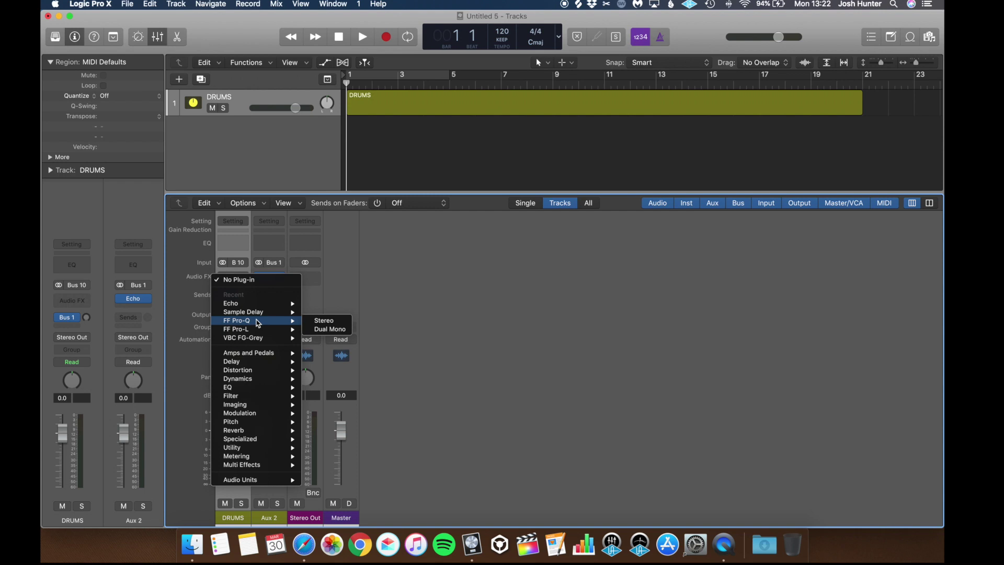
pyautogui.moveTo(254, 389)
pyautogui.moveTo(360, 389)
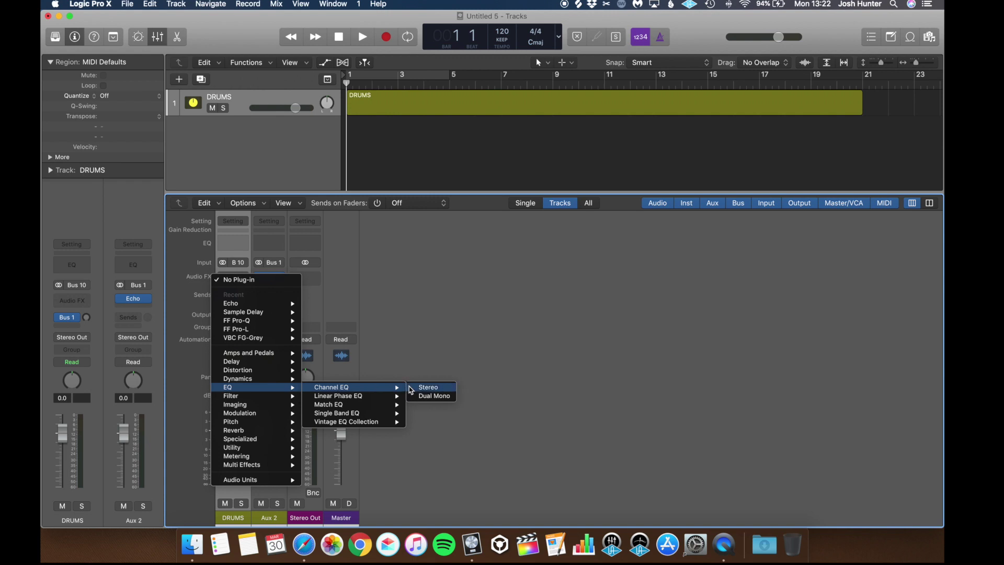
pyautogui.click(425, 388)
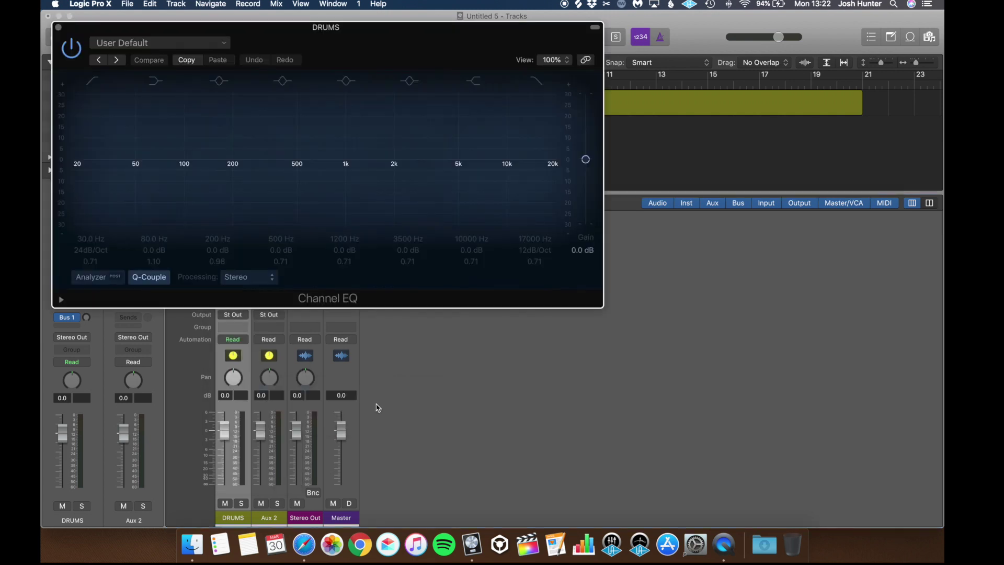
pyautogui.click(58, 27)
# - Insert a stereo Compressor below the Channel EQ on the DRUMS channel
pyautogui.click(233, 288)
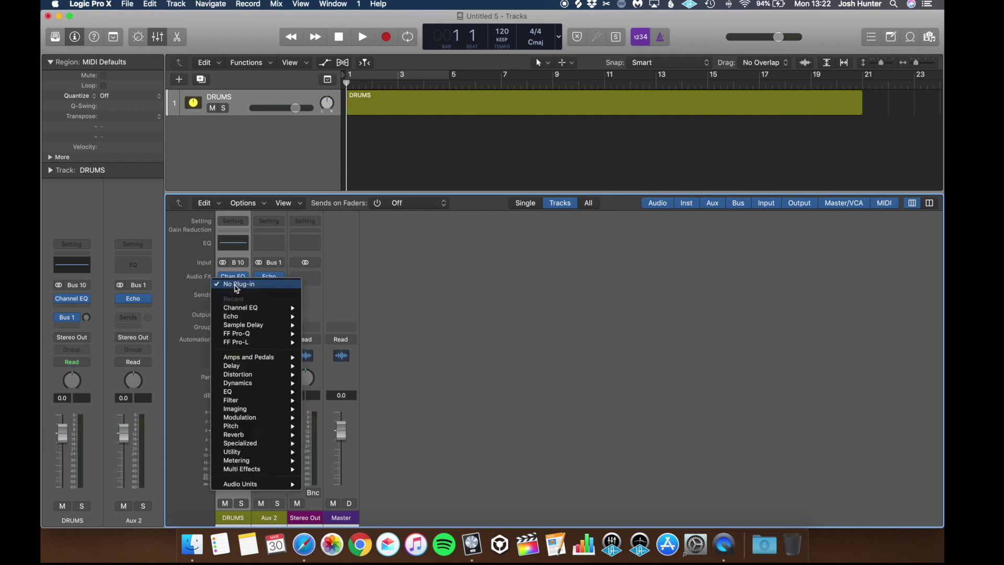
pyautogui.moveTo(343, 393)
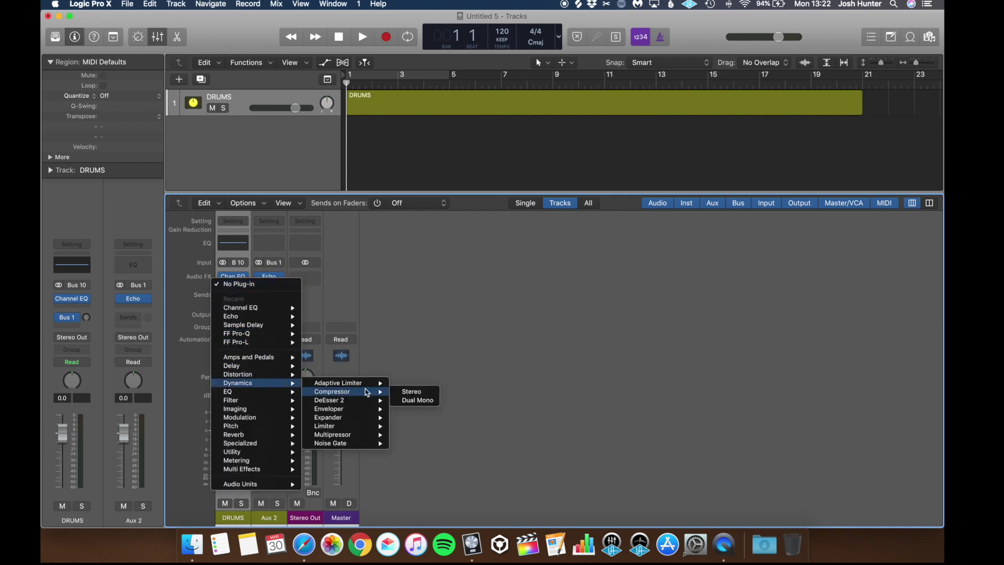
pyautogui.click(409, 392)
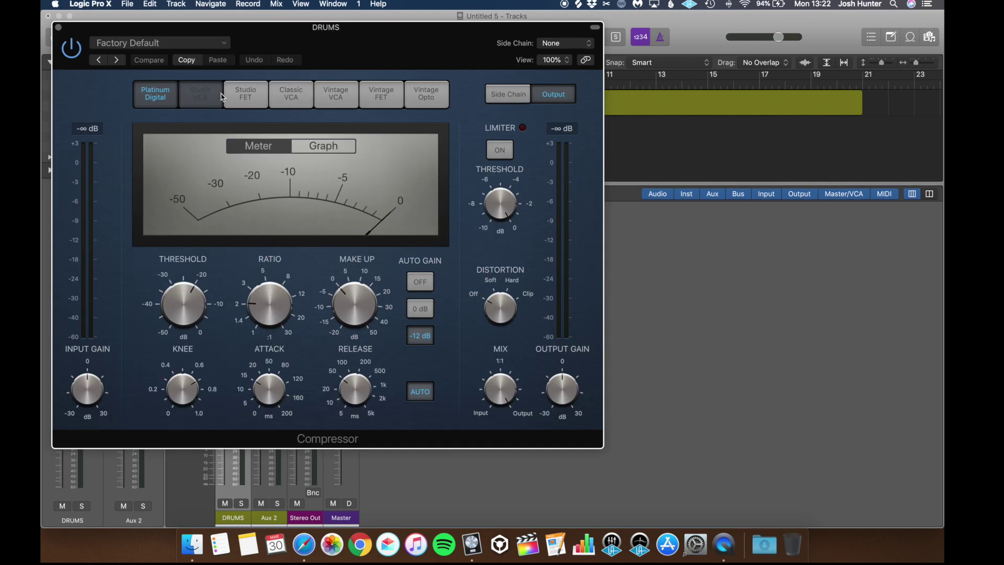
# - Switch the Compressor through Studio VCA, Studio FET and Vintage VCA, load the Toms drum preset and close its window
pyautogui.click(204, 95)
pyautogui.click(247, 95)
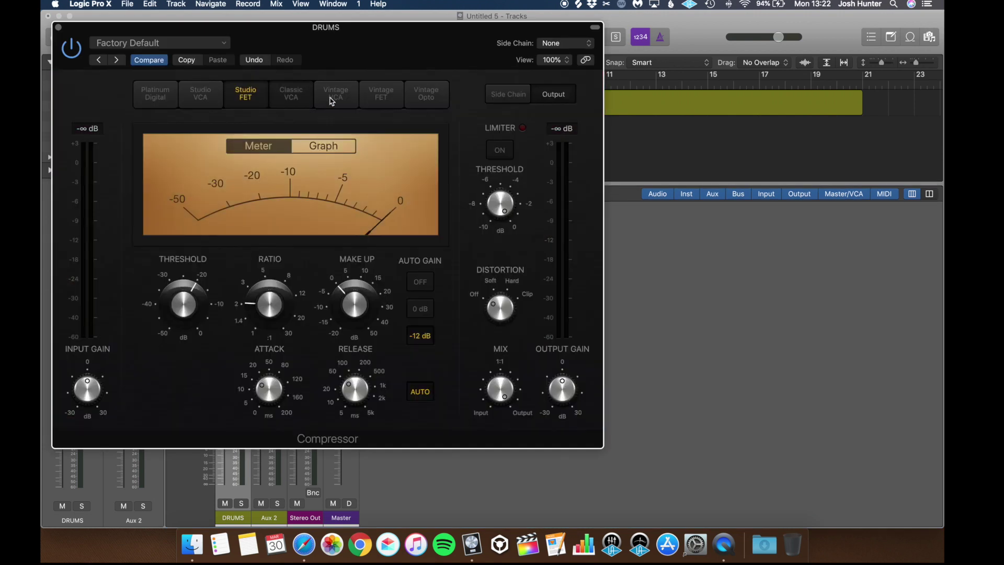
pyautogui.click(329, 101)
pyautogui.click(188, 44)
pyautogui.moveTo(179, 265)
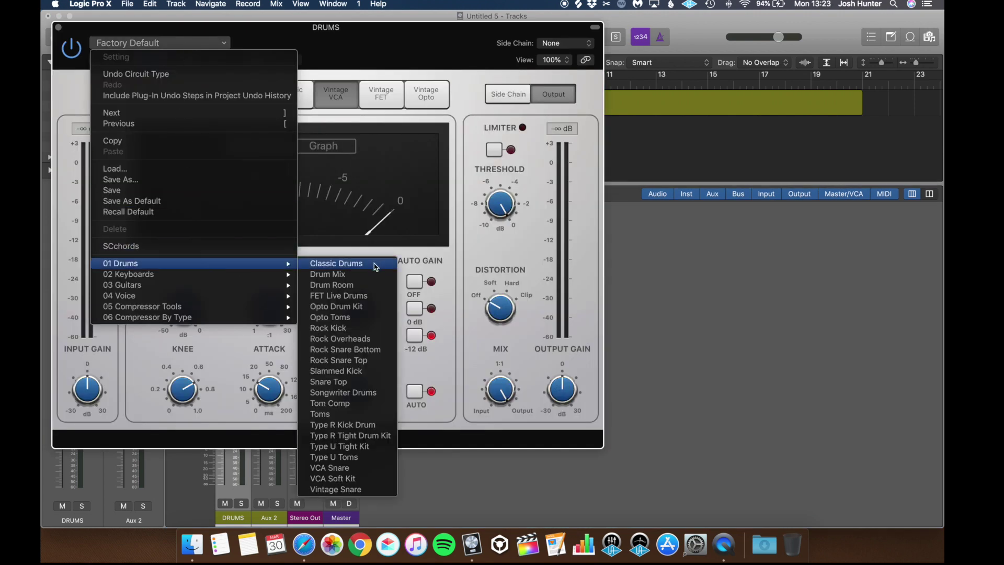
pyautogui.click(362, 414)
pyautogui.press('super+w')
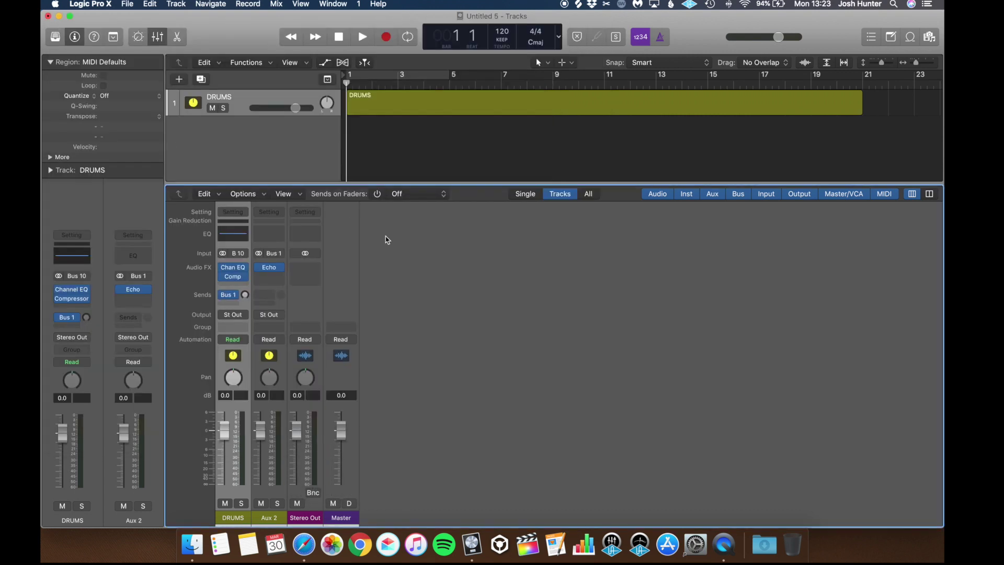
# - Bypass both the Channel EQ and the Compressor on the DRUMS channel
pyautogui.moveTo(223, 270)
pyautogui.click(223, 268)
pyautogui.moveTo(222, 280)
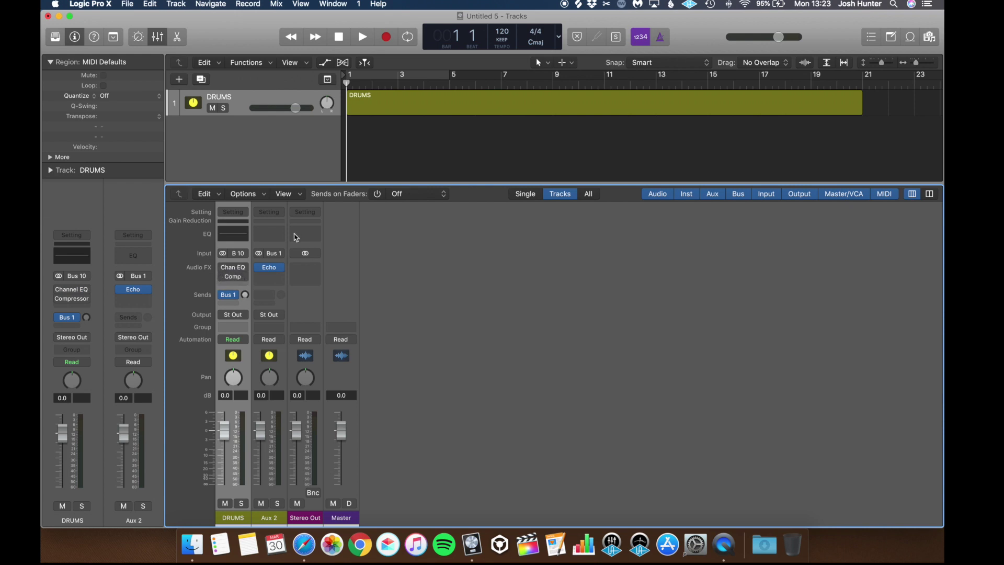
# - Name the Bus 1 aux channel DELAY and enable its automation so it gets its own track
pyautogui.doubleClick(266, 518)
pyautogui.write('DELAY')
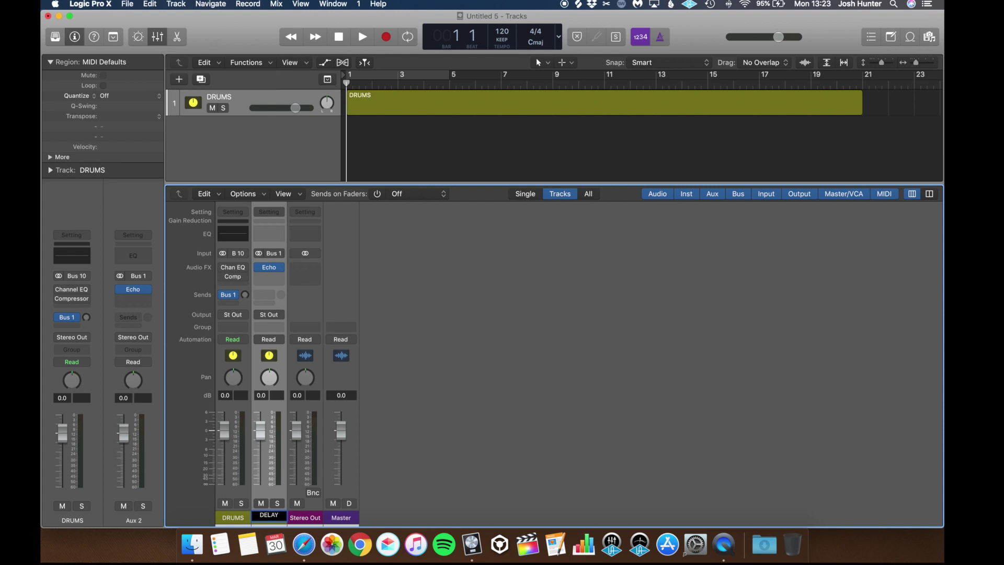
pyautogui.press('Return')
pyautogui.click(260, 340)
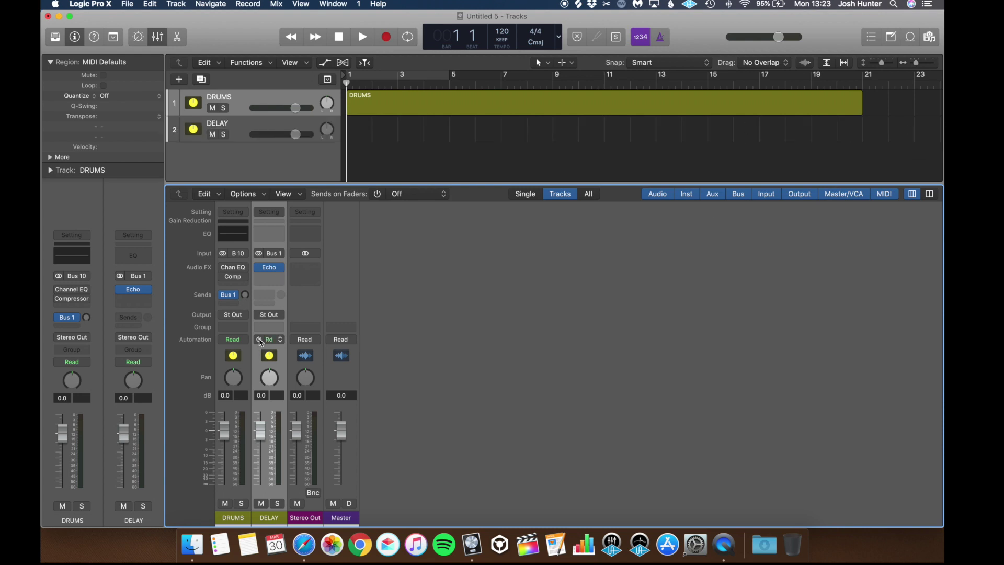
# - Hide the mixer, create an empty MIDI region at the start of the DELAY track and lengthen it to end at bar 21
pyautogui.press('x')
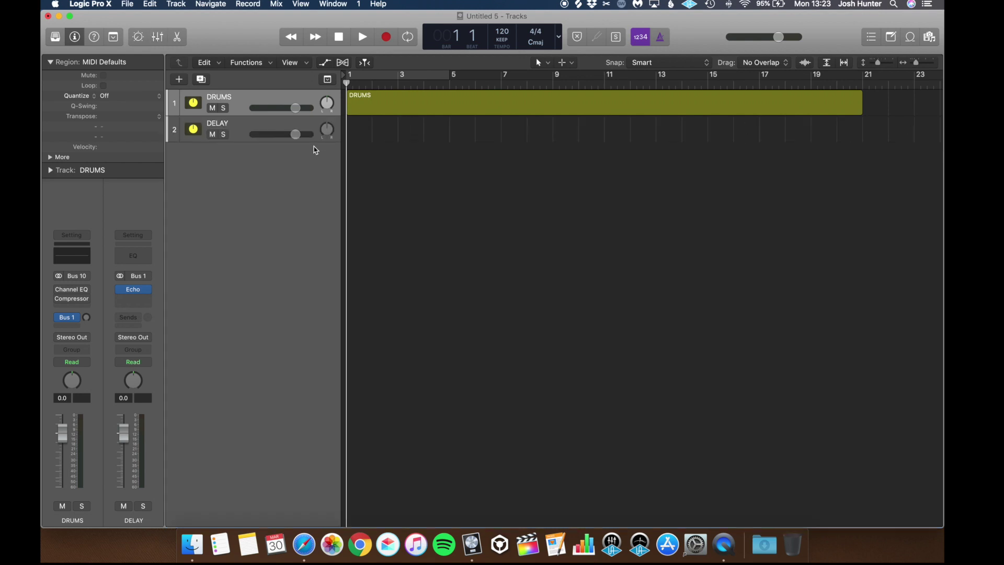
pyautogui.rightClick(362, 132)
pyautogui.click(381, 138)
pyautogui.moveTo(370, 140); pyautogui.dragTo(853, 181)
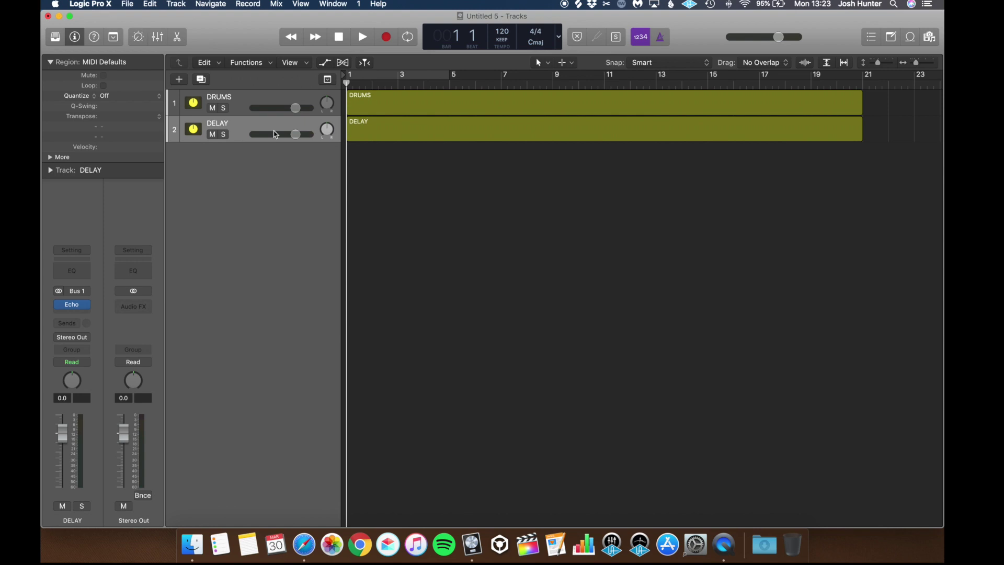
# - Save the project as a template named Demo in the Project Templates folder
pyautogui.click(128, 3)
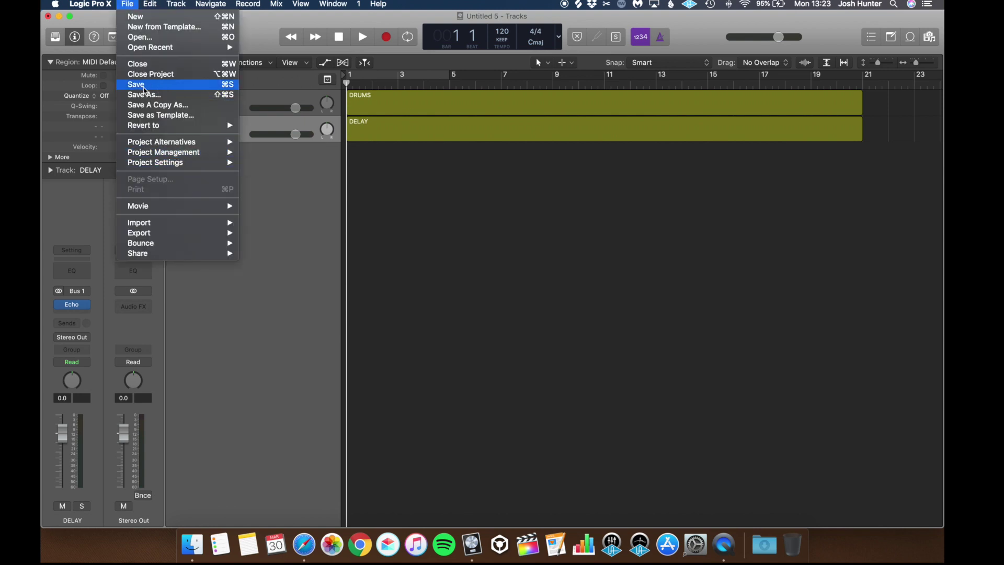
pyautogui.click(156, 117)
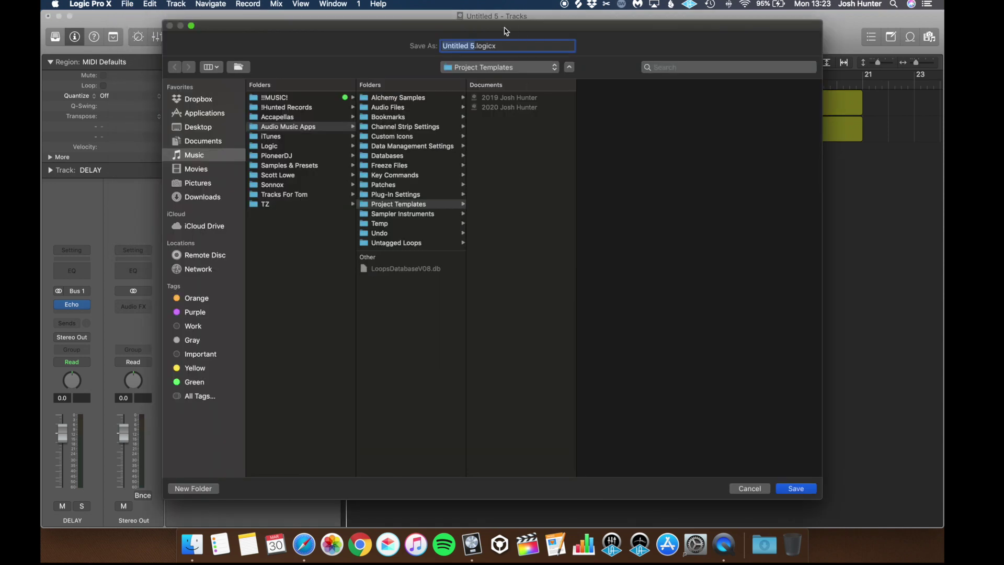
pyautogui.write('Demo')
pyautogui.press('Return')
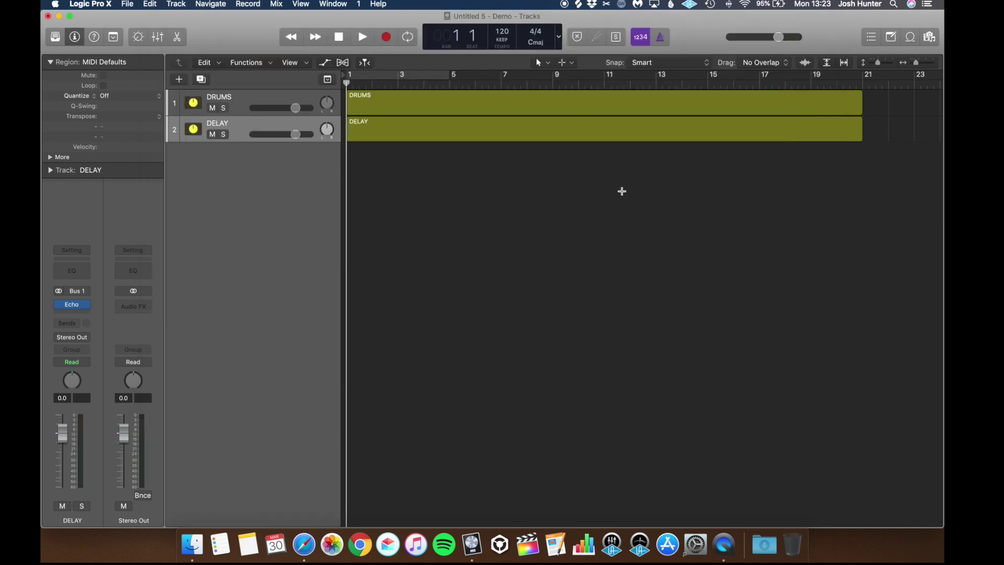
# - Quit Logic Pro X and launch it again
pyautogui.click(90, 4)
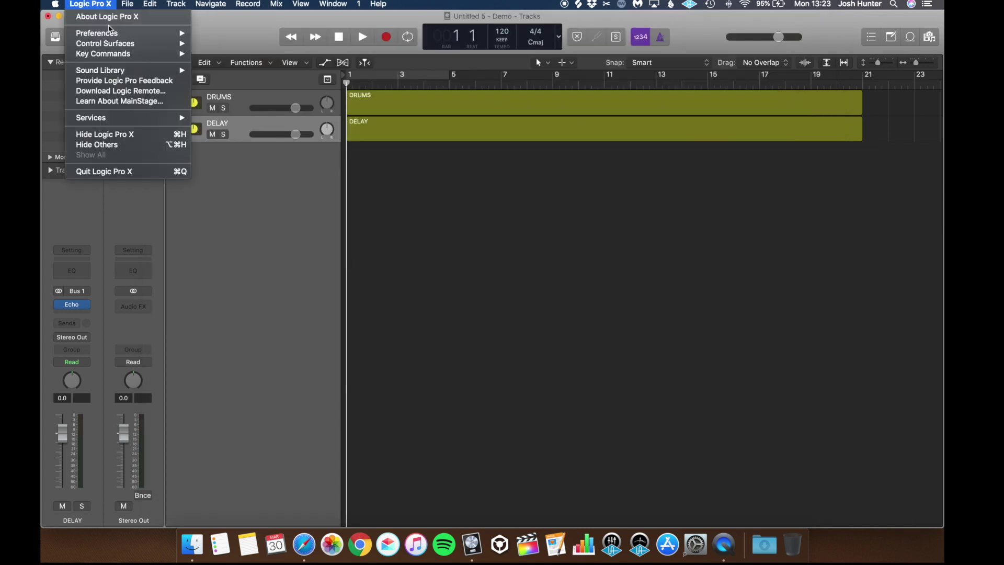
pyautogui.click(128, 171)
pyautogui.click(451, 185)
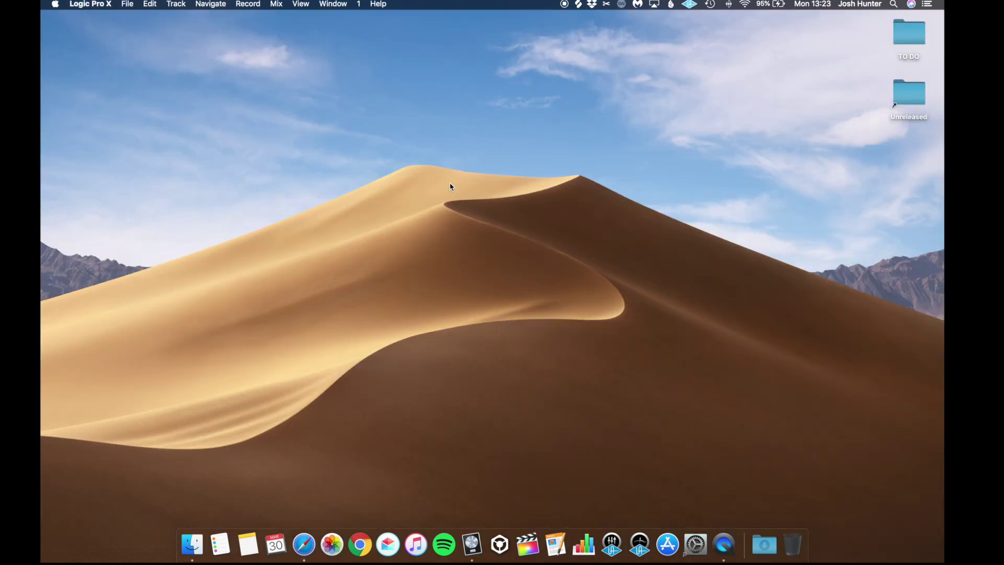
pyautogui.click(475, 560)
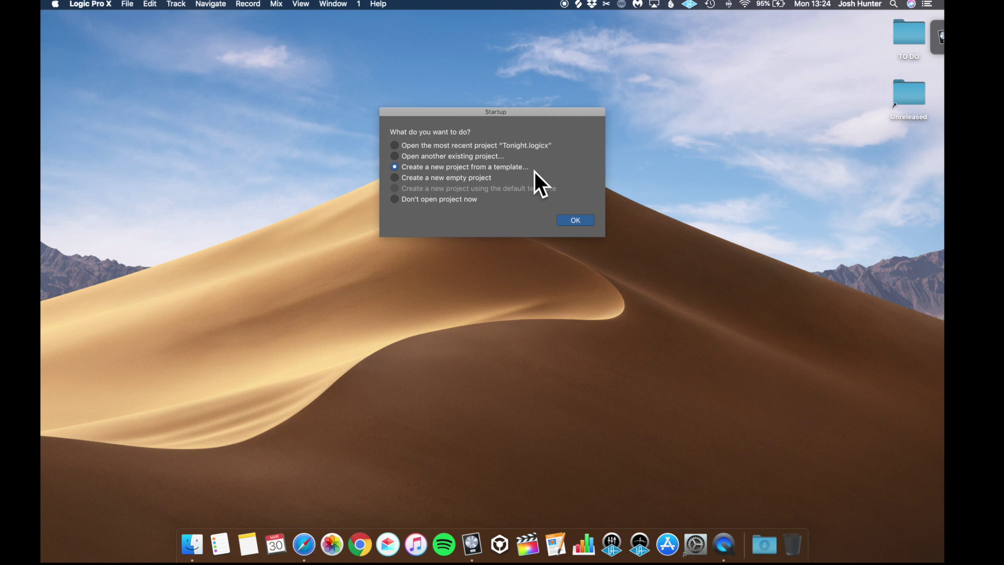
# - Create a new project from the saved Demo template
pyautogui.click(576, 221)
pyautogui.click(600, 139)
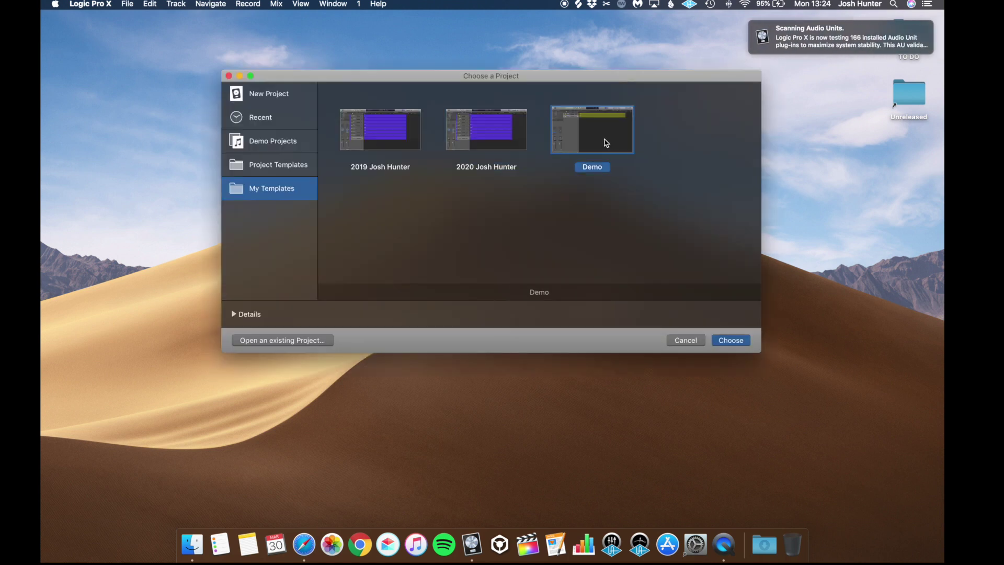
pyautogui.click(730, 340)
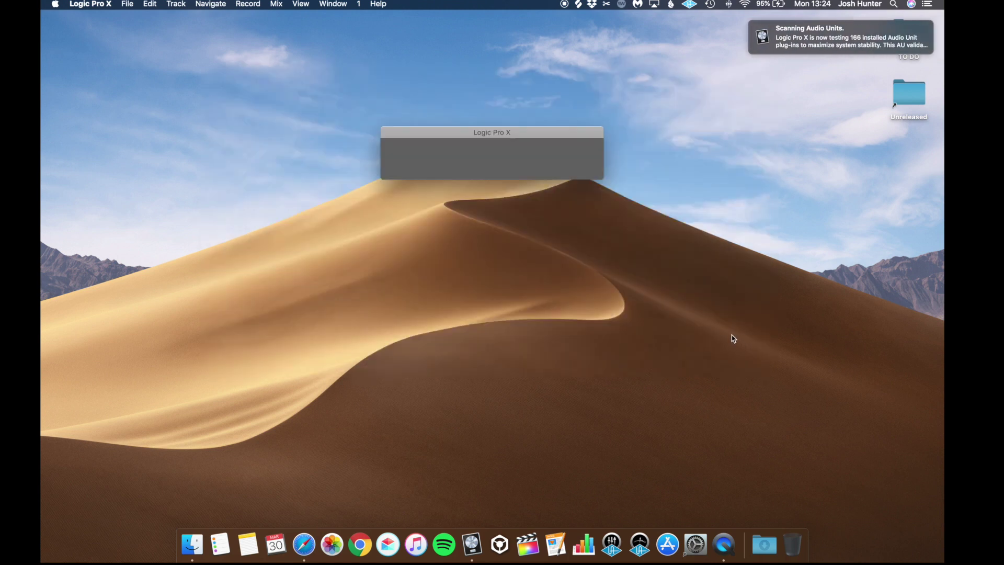